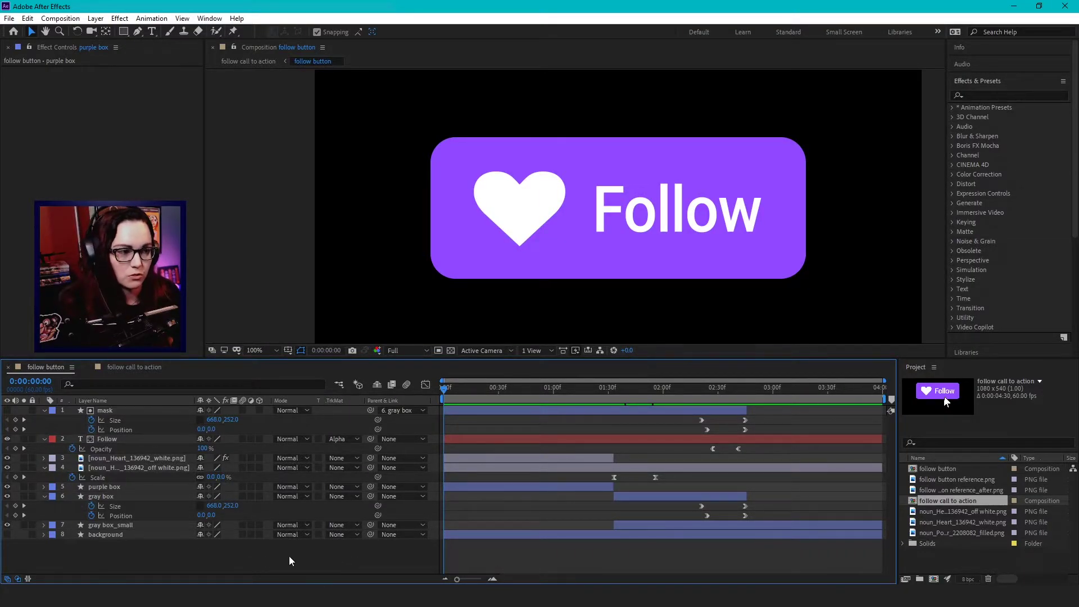
Step: Select the purple box layer and review its rectangle properties, then collapse them
left_click(140, 494)
left_click(136, 489)
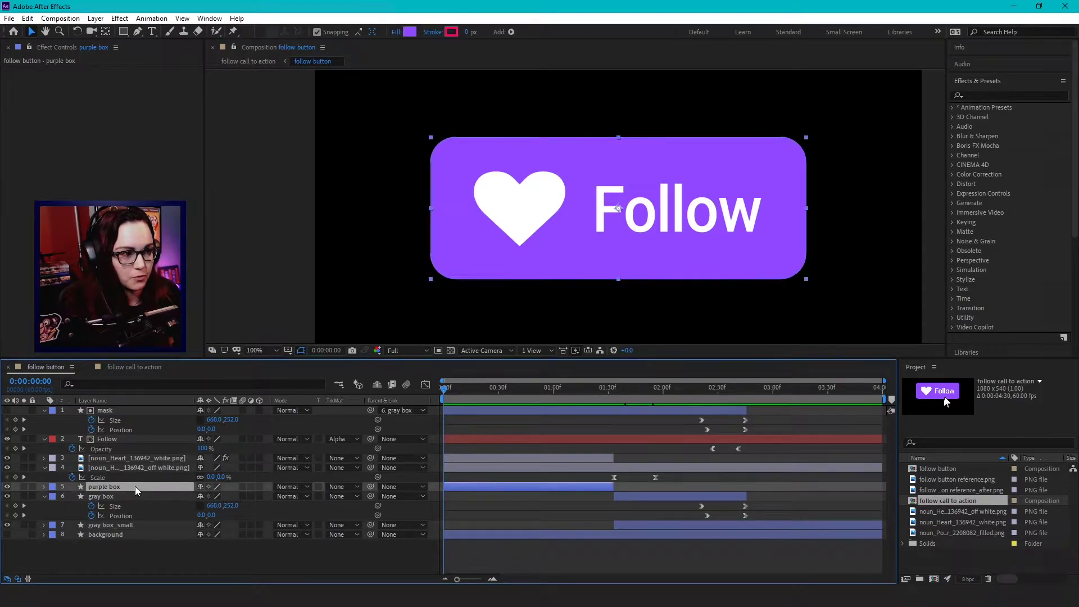
left_click(44, 487)
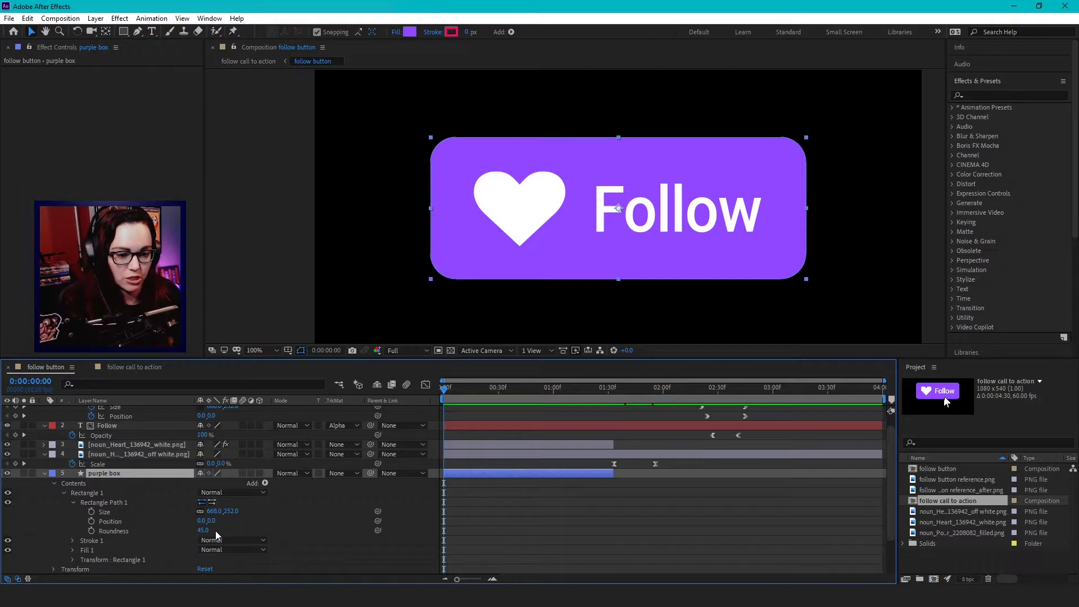
key("u")
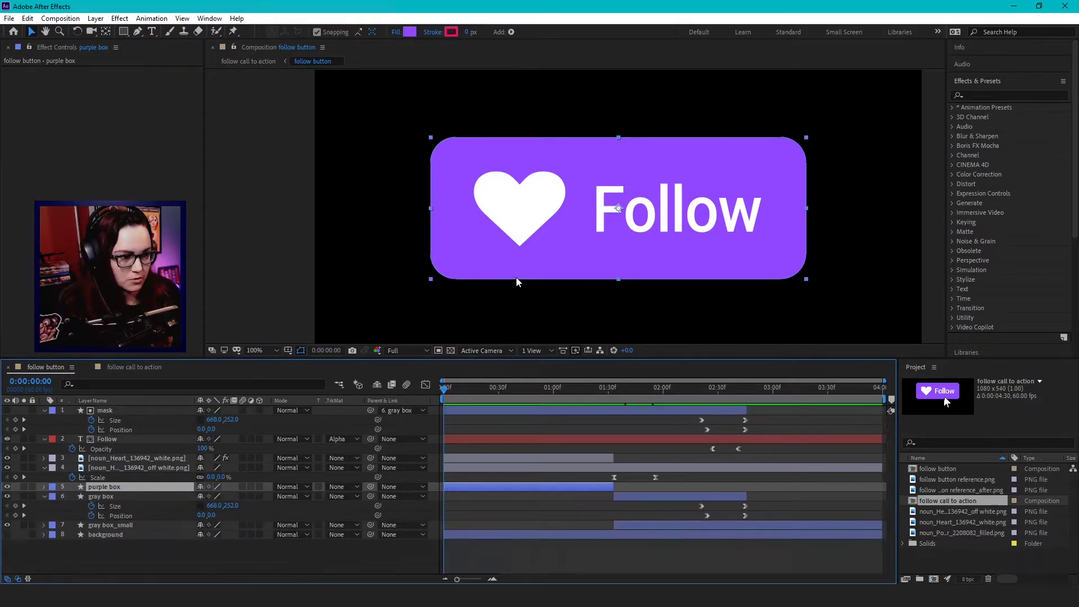
Step: Select the heart and Follow text layers, scrub to about 0:00:01:33, and select the gray box layer
left_click(145, 458)
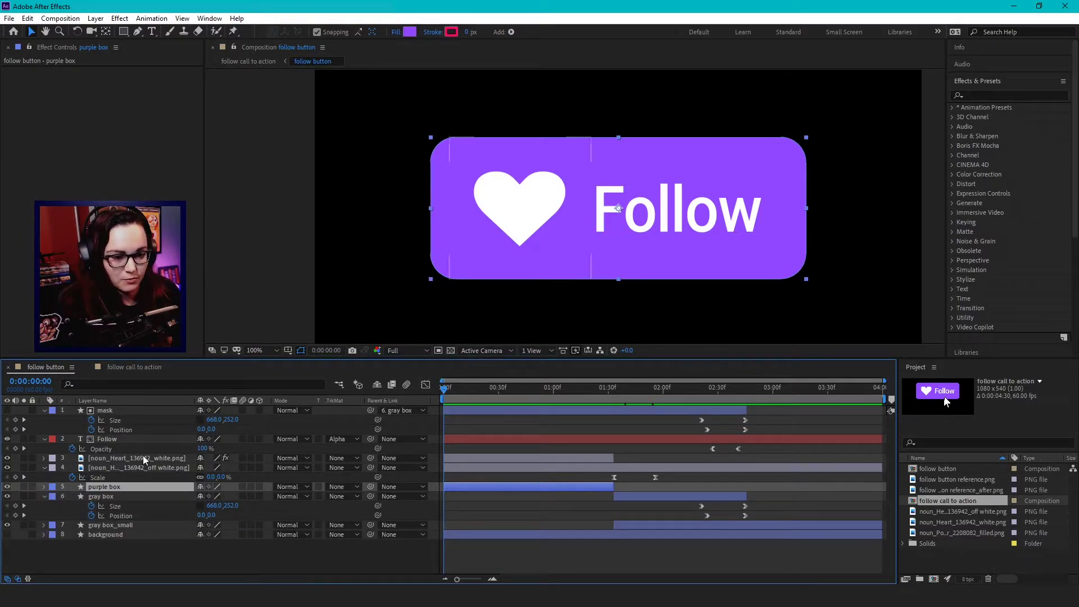
key("ctrl+shift+Up")
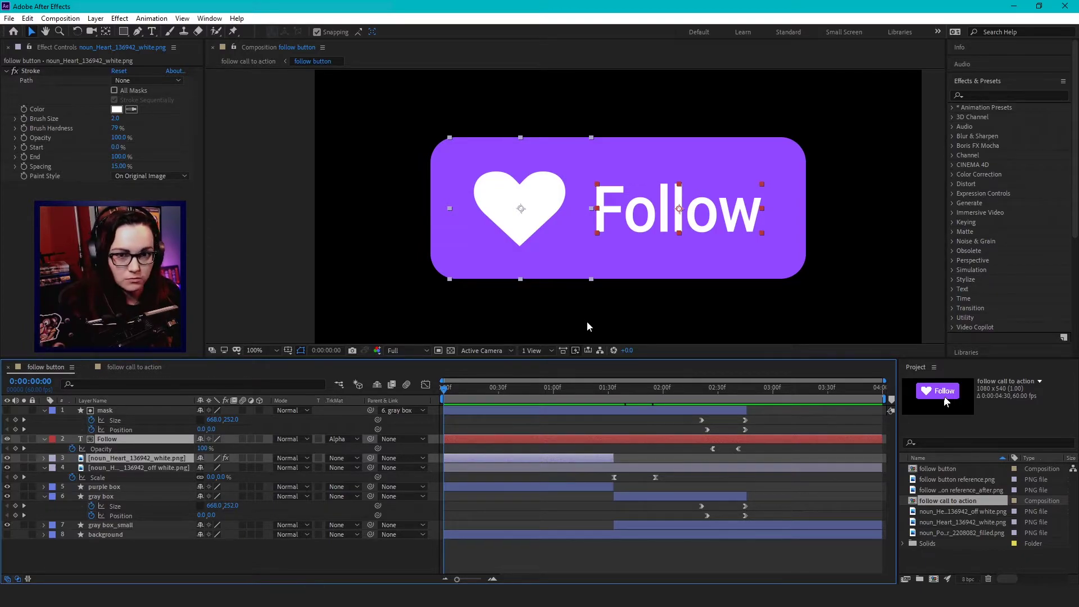
left_click_drag(506, 427, 616, 417)
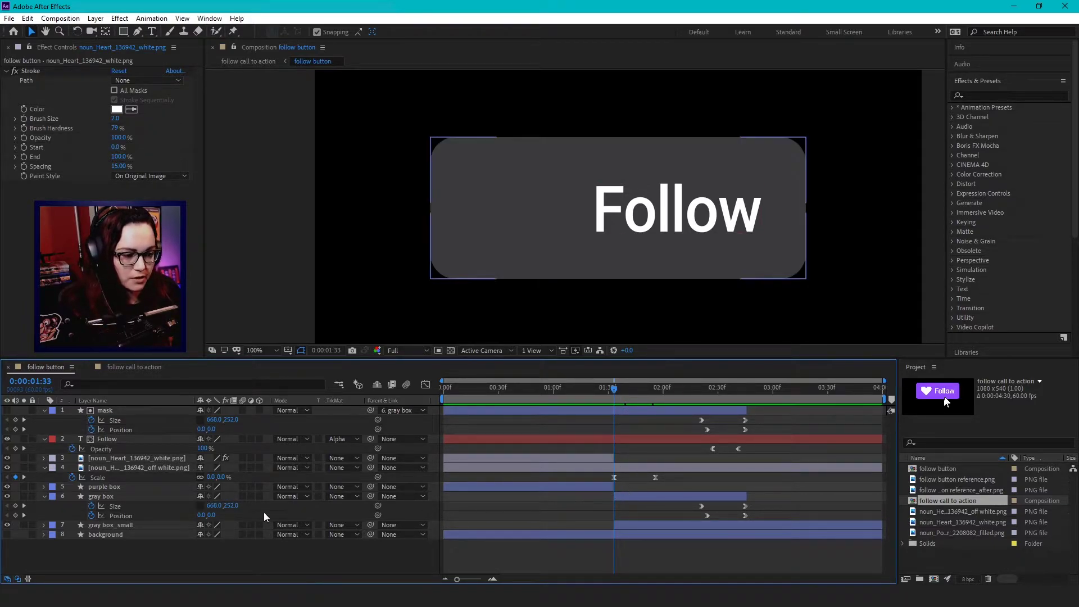
left_click(138, 498)
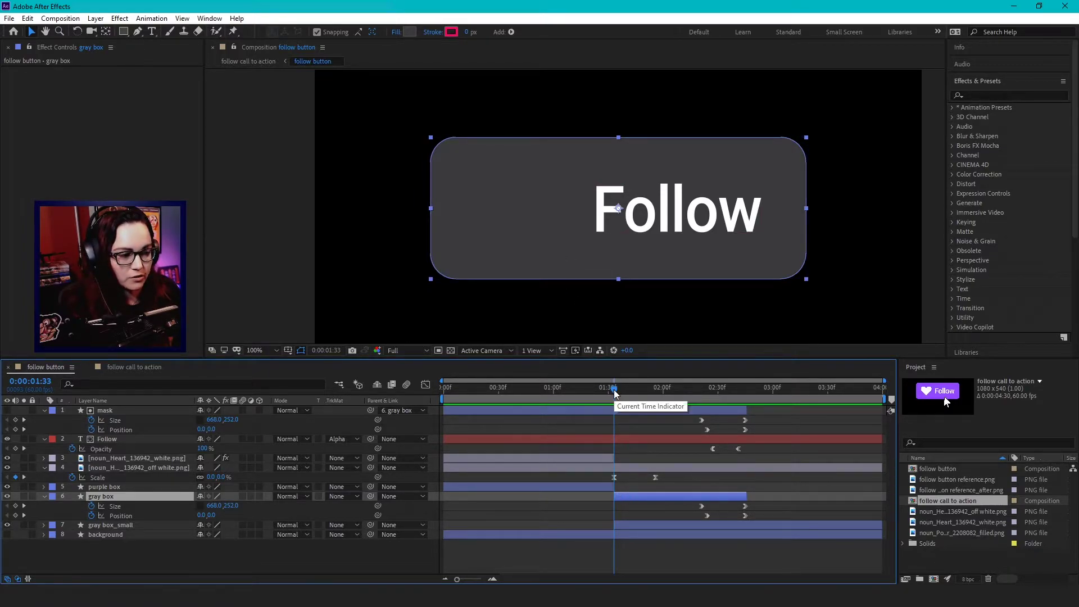
Step: Scrub from 1:33 to 2:19 as the heart regrows, then select the off white heart layer
left_click_drag(615, 393, 659, 397)
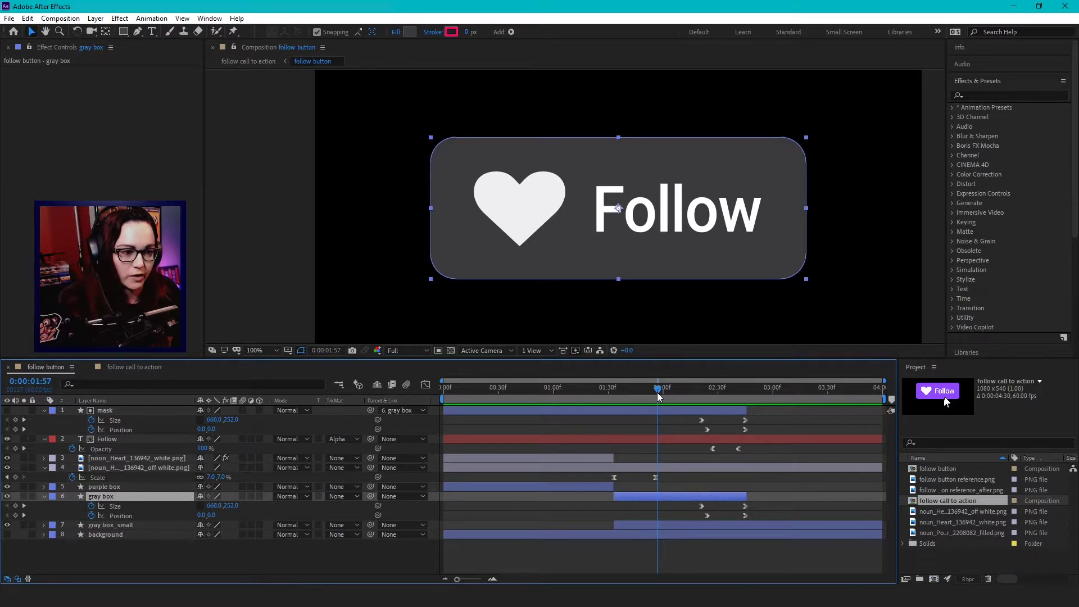
left_click_drag(660, 397, 697, 398)
key("ctrl+Up")
key("ctrl+Up")
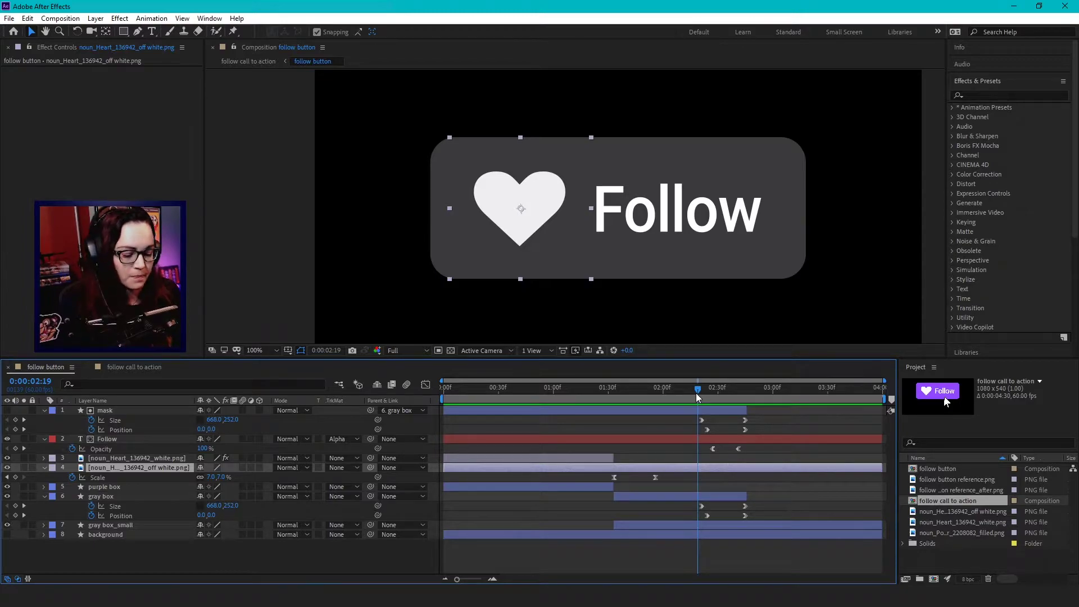
Step: At 2:26, select the mask layer and confirm the Follow layer keeps Alpha Matte 'mask', then select gray box
left_click_drag(697, 397, 711, 393)
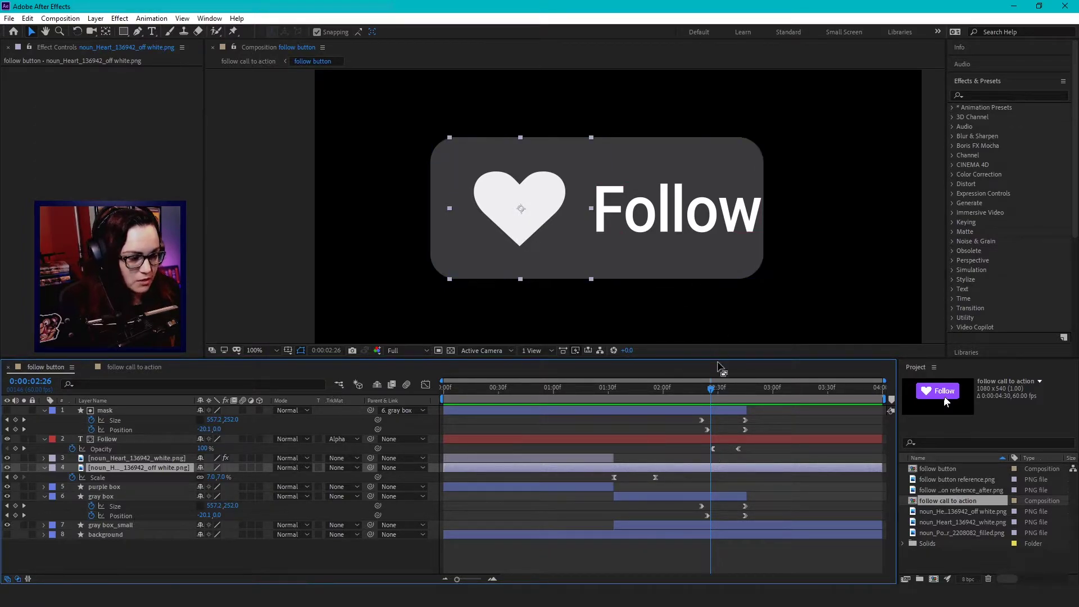
left_click(145, 412)
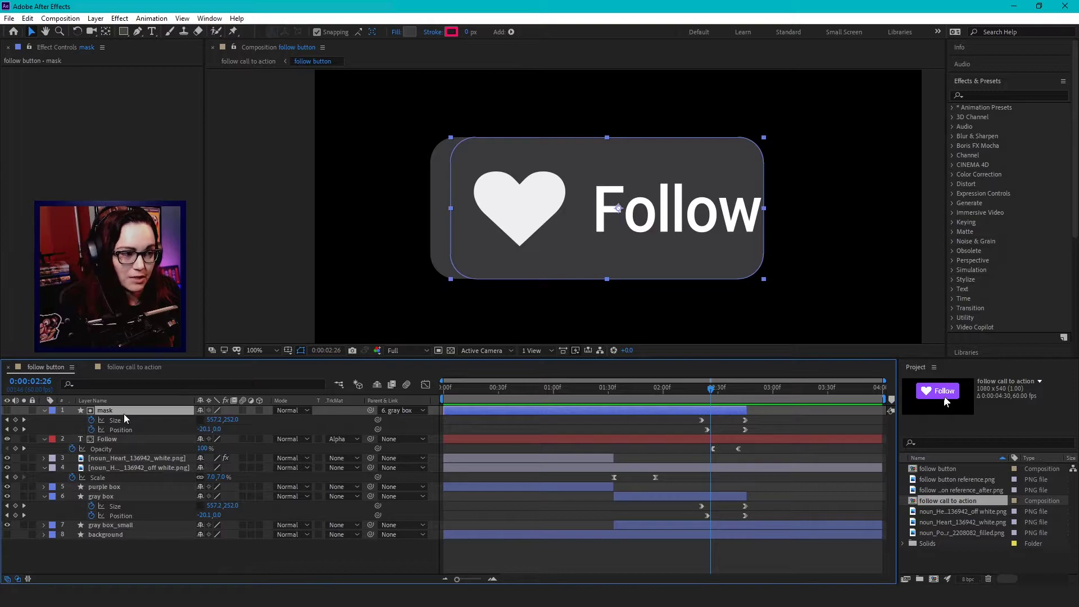
left_click(349, 444)
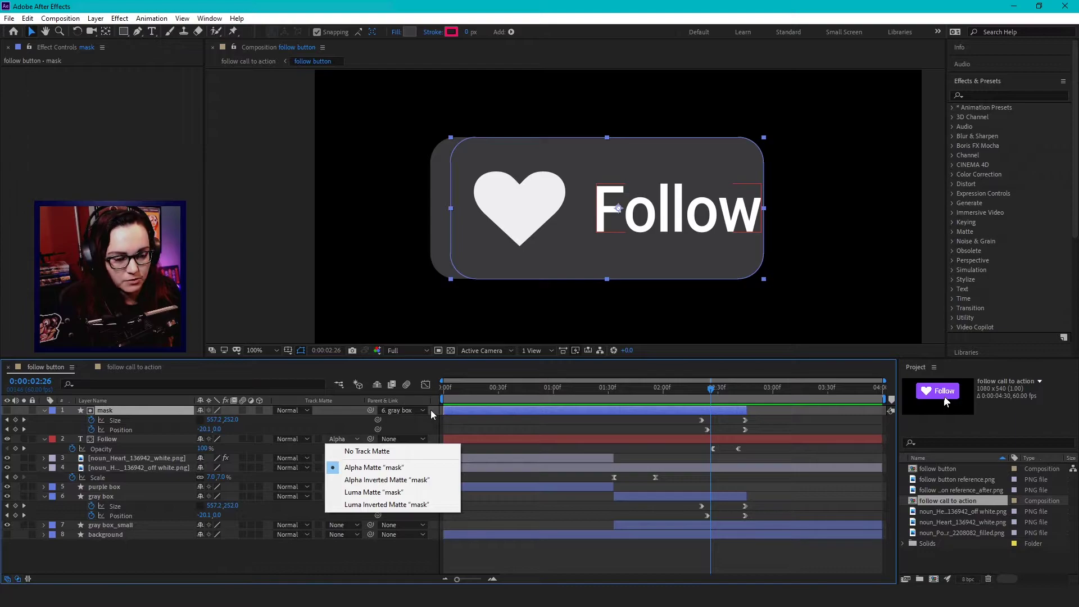
left_click(711, 392)
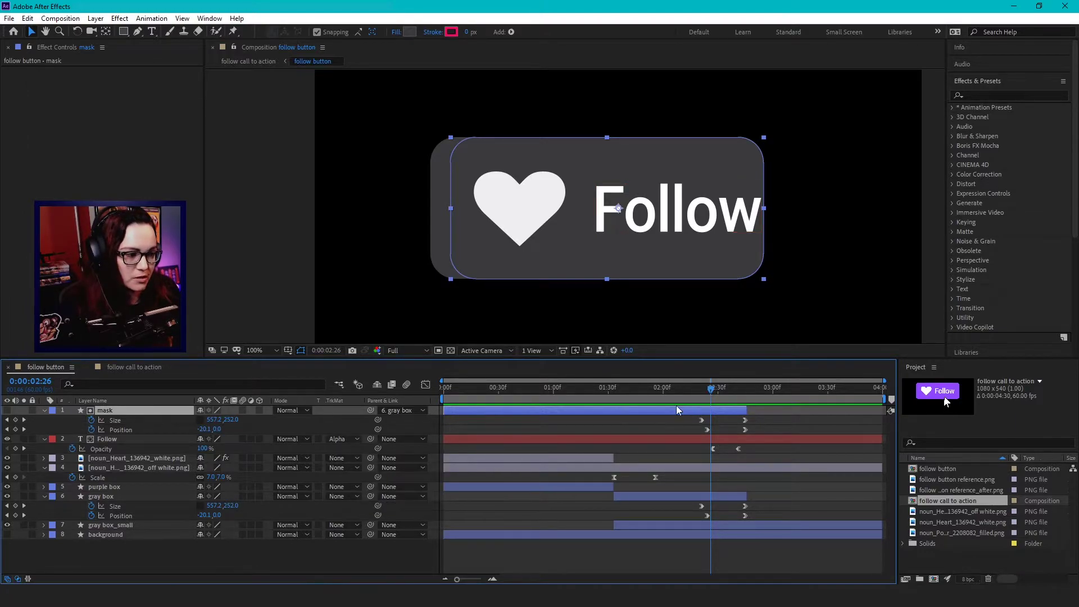
left_click(141, 497)
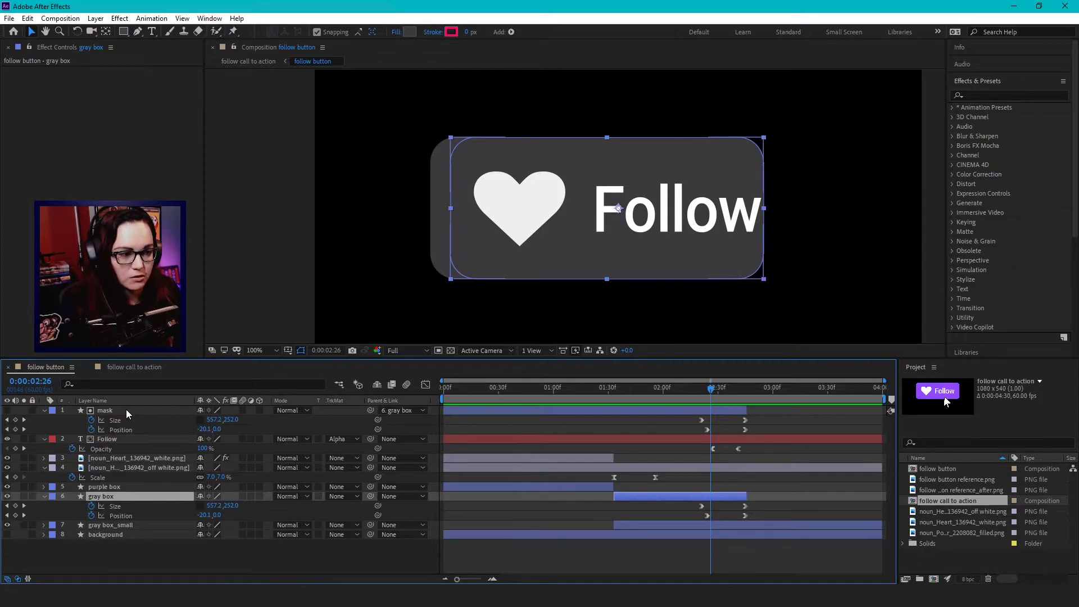
Step: Scrub between 2:26 and 2:48, settling at 2:43 where the gray box is a square around the heart
left_click_drag(712, 394, 752, 404)
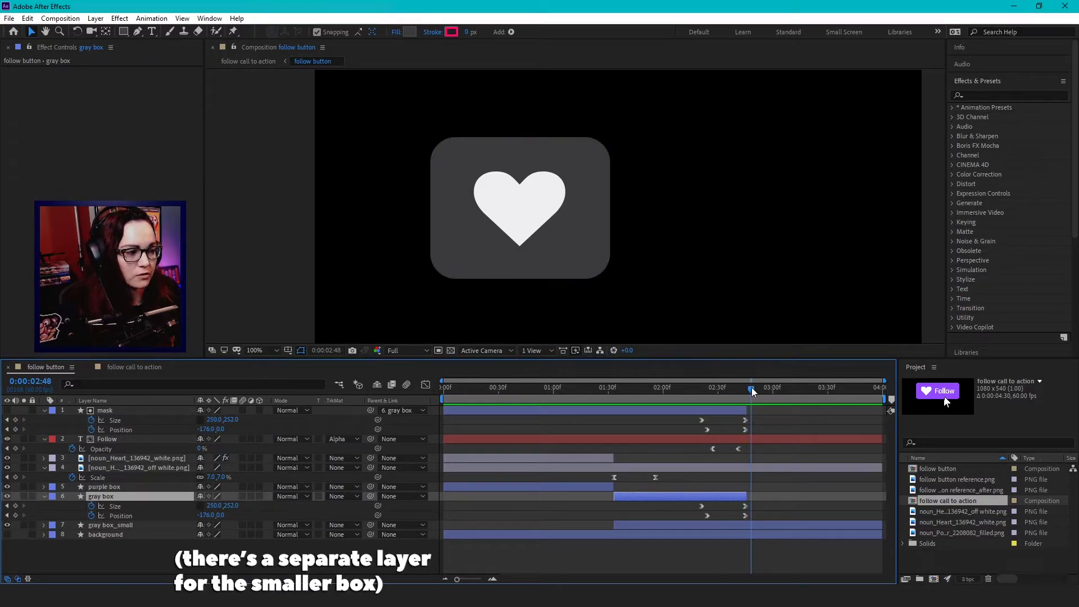
mouse_move(753, 392)
left_mouse_down()
mouse_move(666, 406)
mouse_move(746, 411)
left_mouse_up()
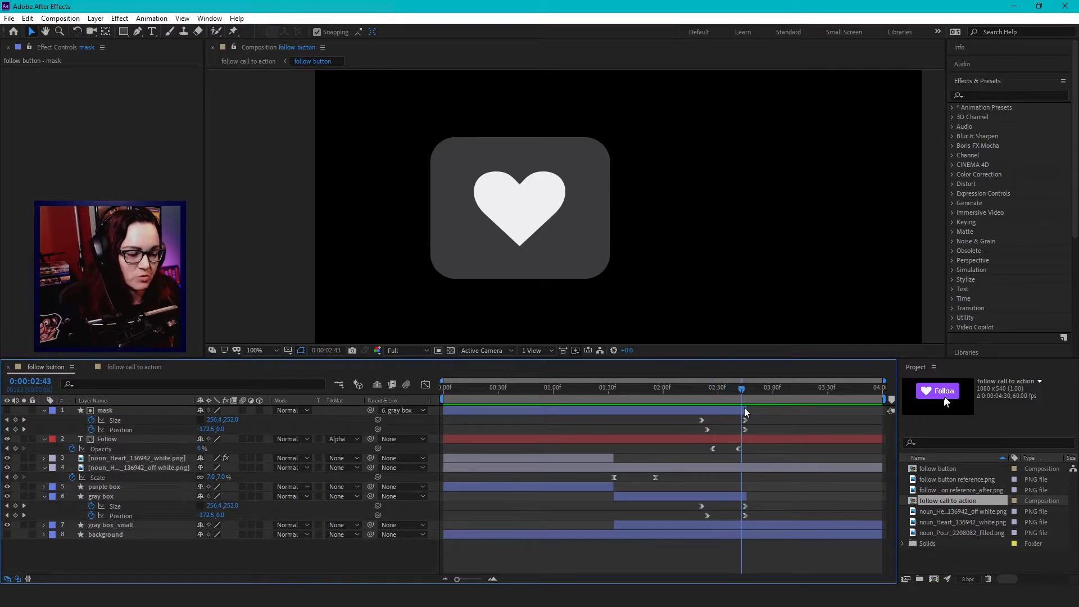
Step: Switch to the follow call to action composition, scrub to 1:29, and select the pointer PNG layer
key("Home")
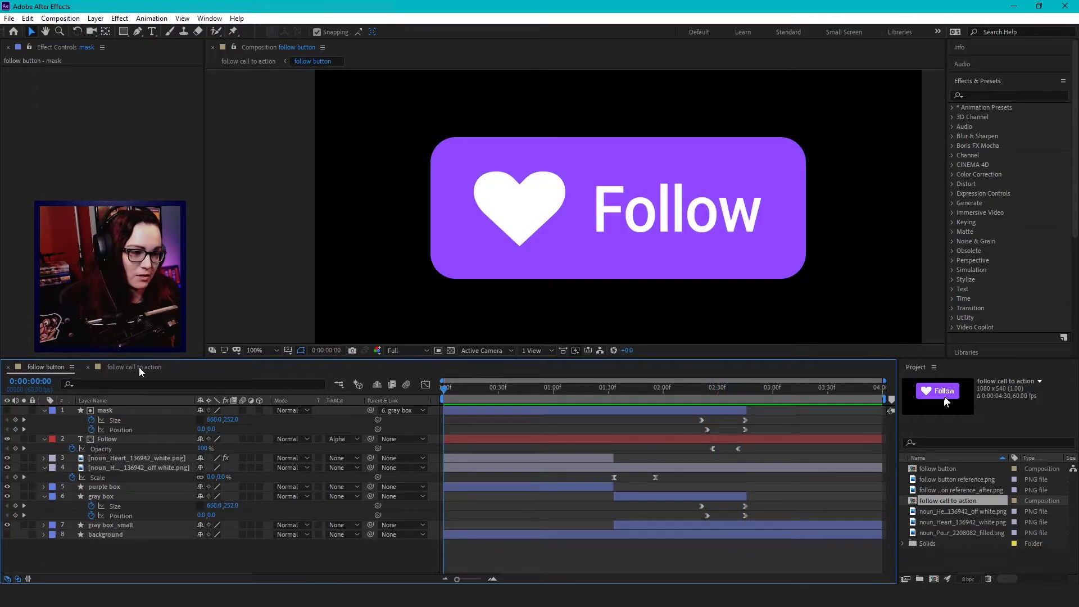
left_click(121, 370)
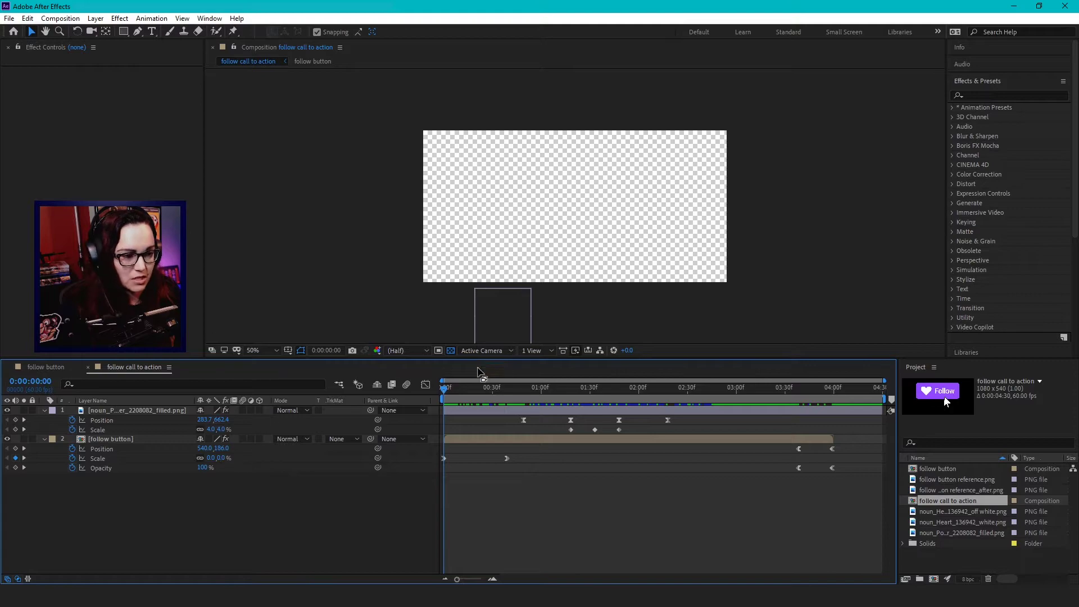
left_click_drag(446, 392, 589, 397)
left_click(172, 411)
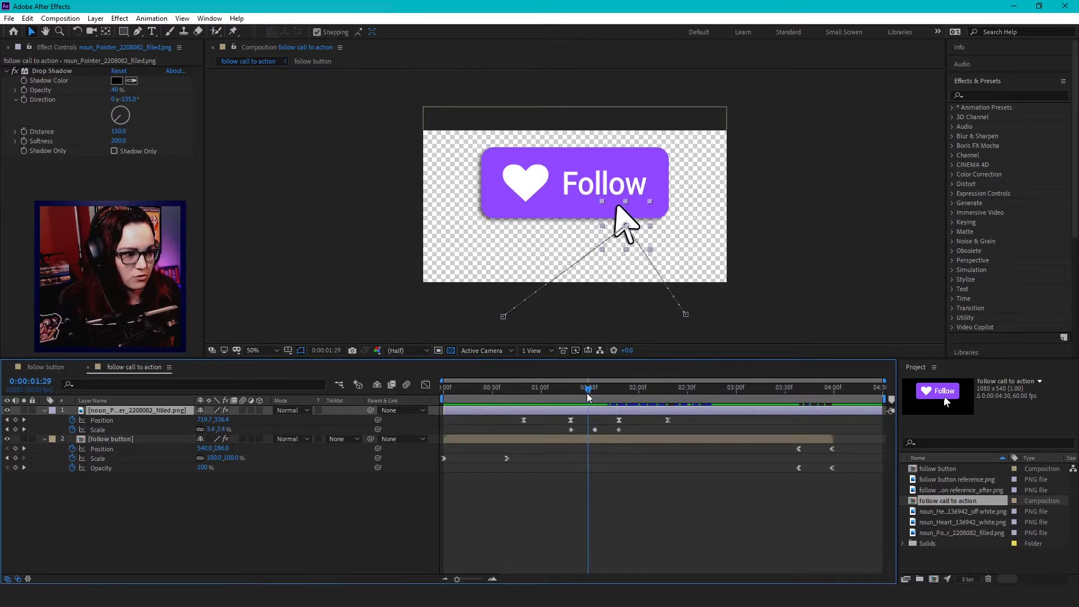
Step: Select the pointer's Scale keyframes and scrub back and forth through its click squash and exit
left_click(146, 430)
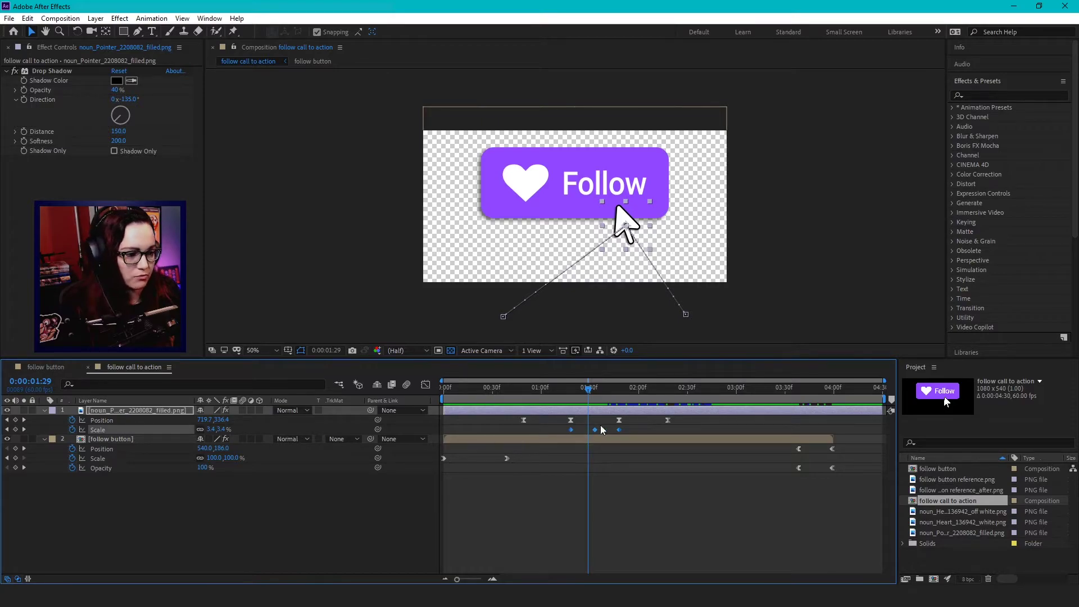
left_click(583, 394)
left_click_drag(583, 395, 622, 400)
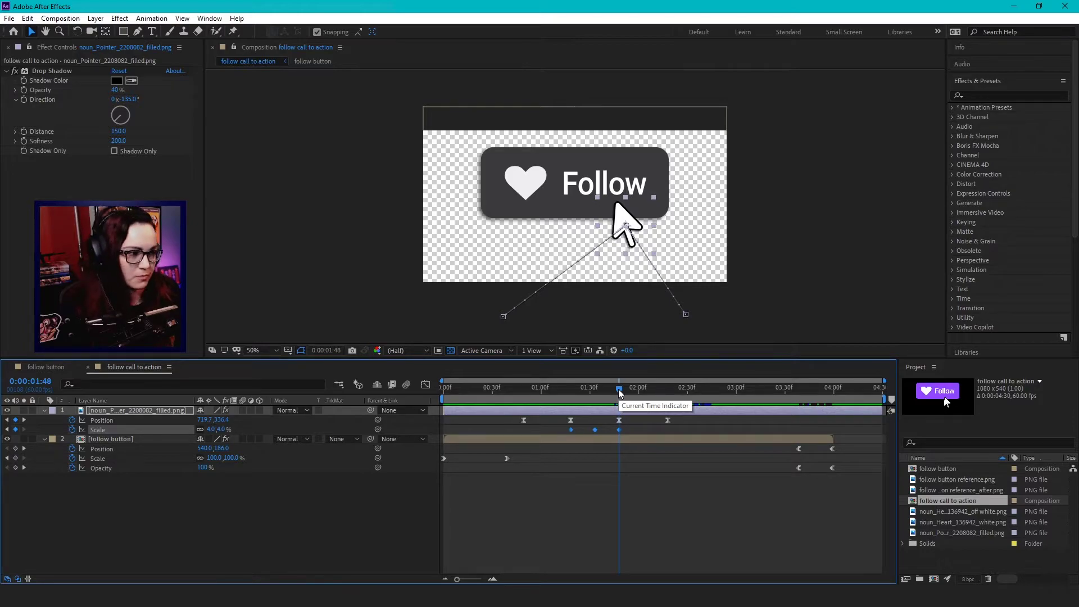
left_click_drag(620, 392, 510, 422)
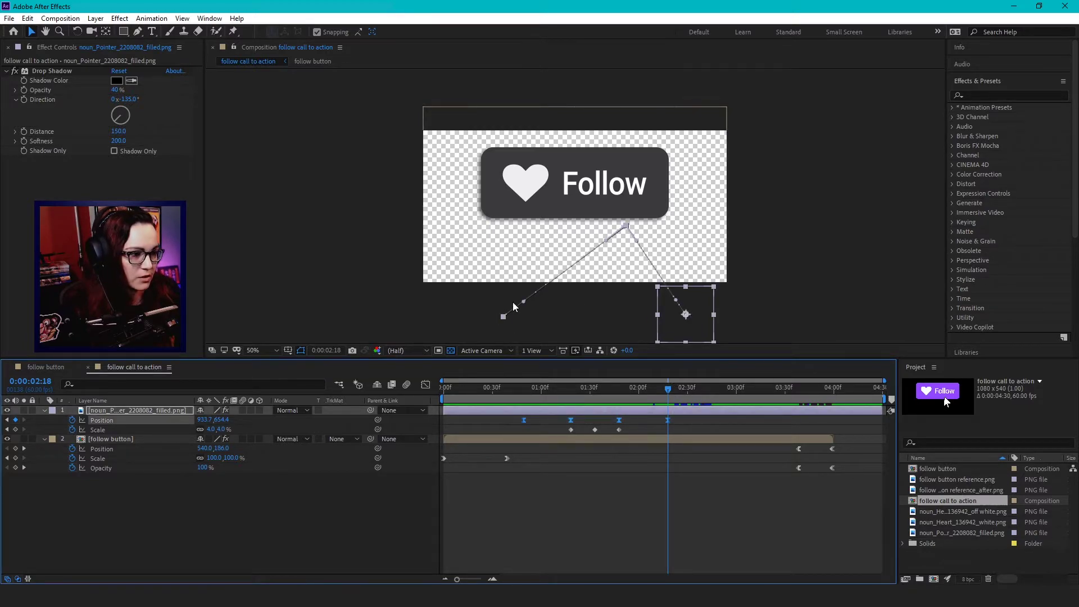
left_click_drag(669, 389, 665, 434)
Step: Return to the start, deselect the pointer layer, and play a preview of the animation
key("Home")
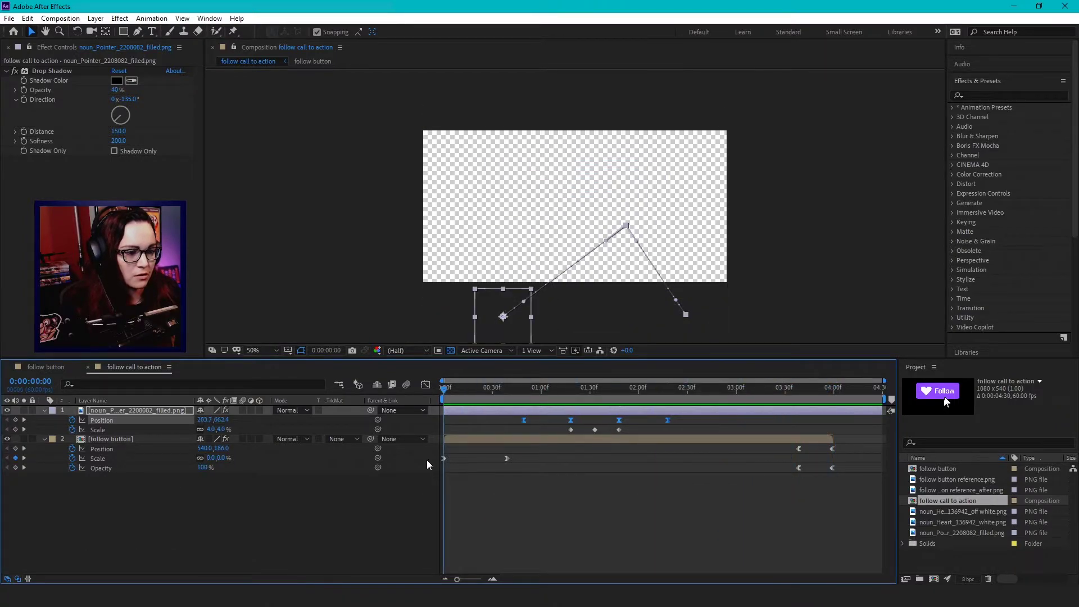
left_click(517, 502)
key("space")
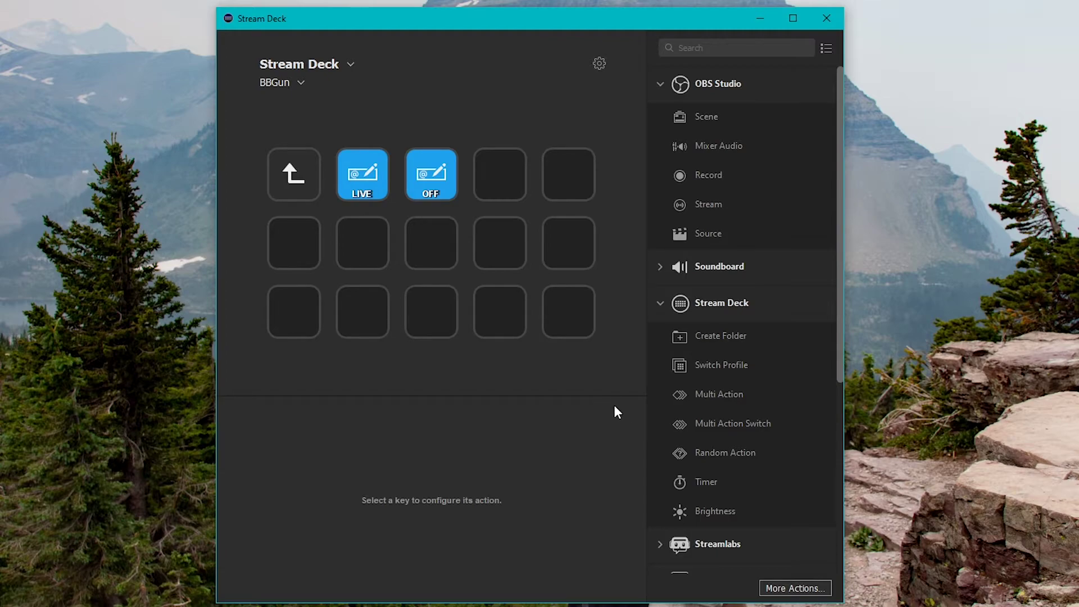
Step: Place a Multi Action on an empty key and add an OBS Source step titled 'follow call to action: ON'
left_click_drag(711, 424, 571, 314)
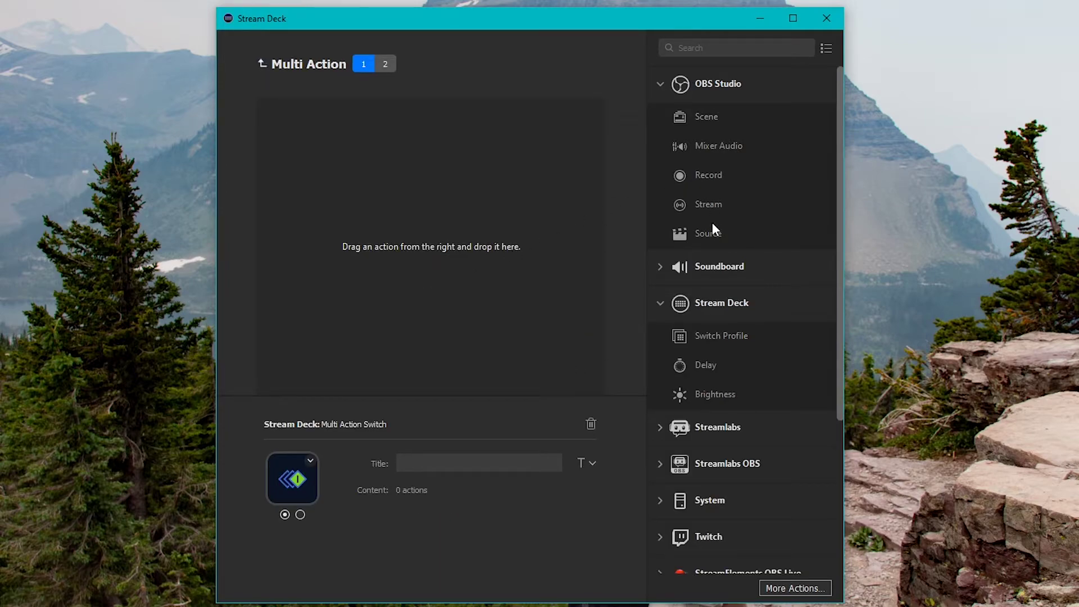
left_click_drag(710, 233, 437, 175)
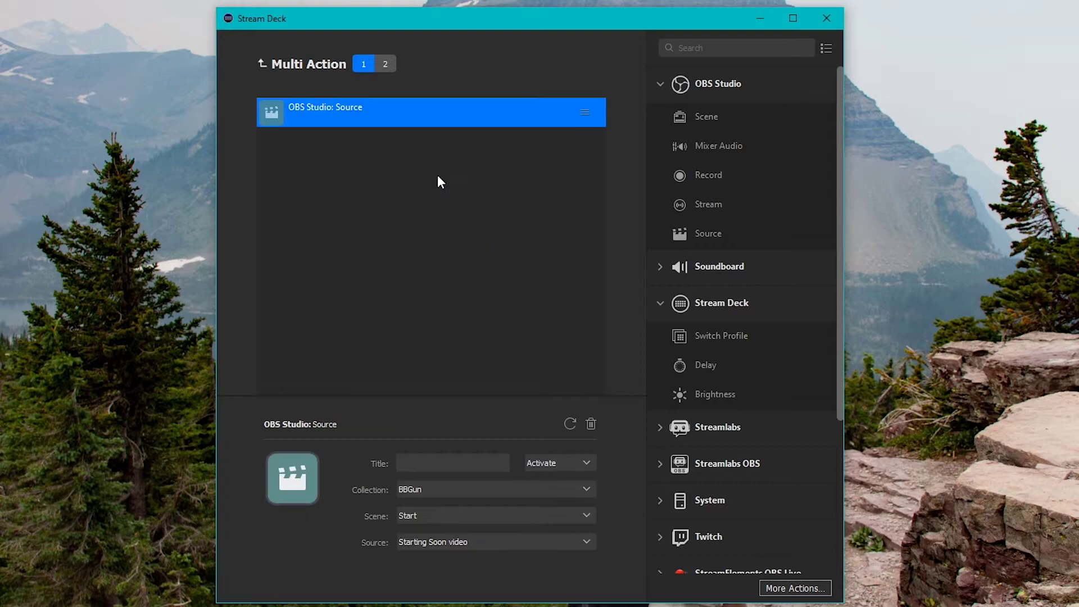
left_click(438, 463)
type("follow call to action: ON")
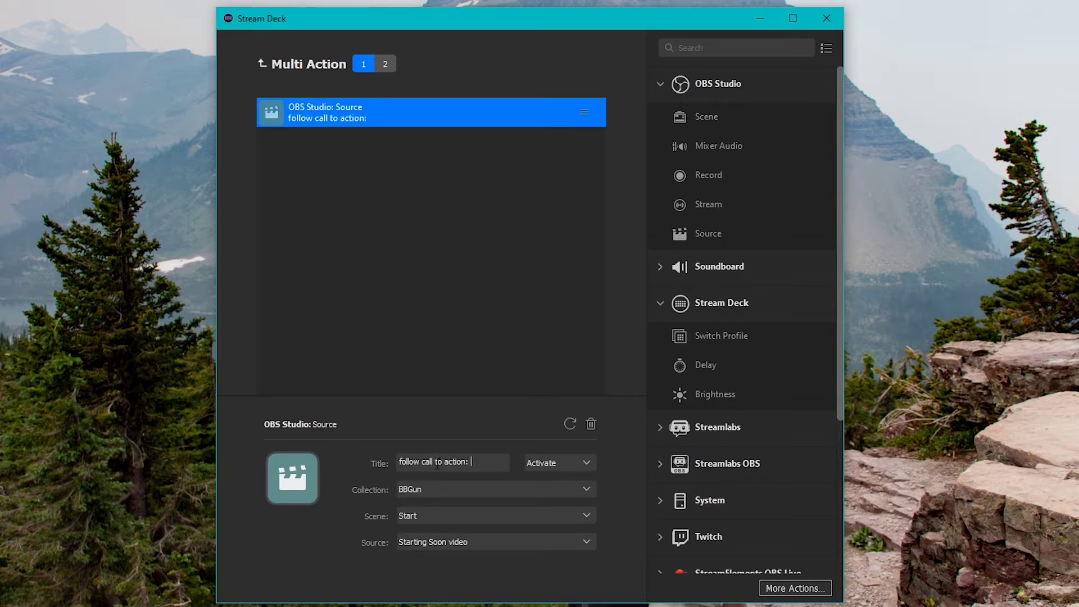
Step: Set the source step to Activate, with Scene Game and Source Follower Button Animation
left_click(574, 463)
left_click(558, 480)
left_click(431, 516)
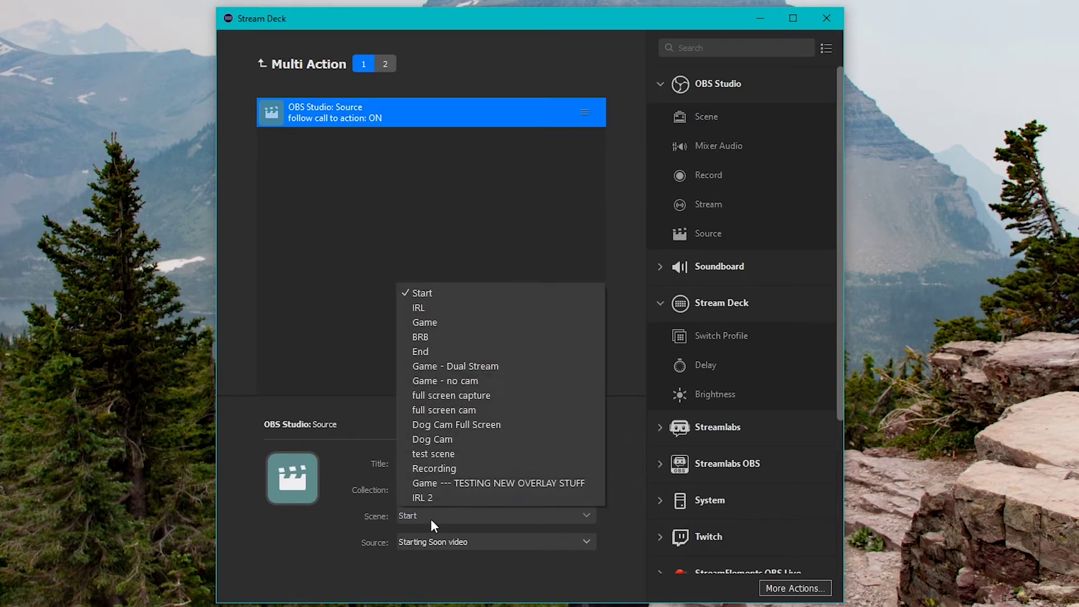
left_click(433, 325)
left_click(451, 538)
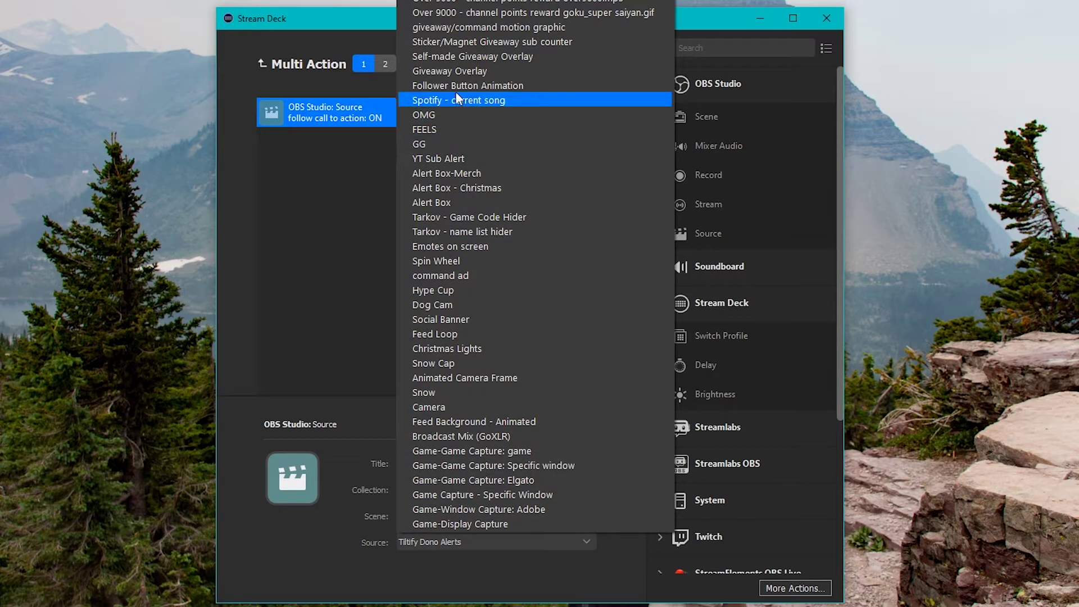
left_click(490, 86)
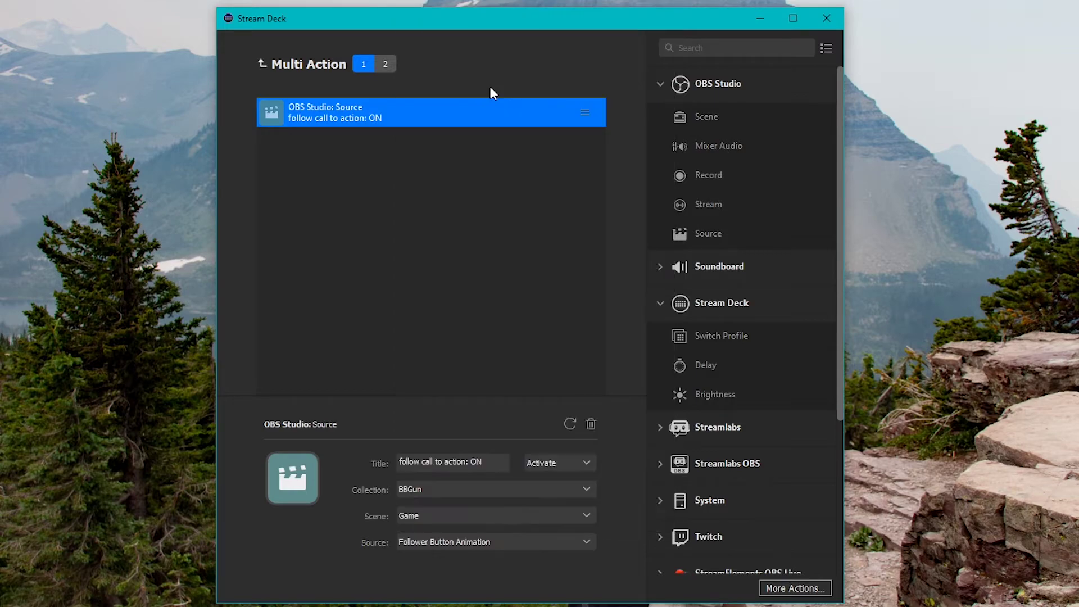
Step: Add a Delay step of 5000 ms titled 'delay' after the source step
left_click(548, 141)
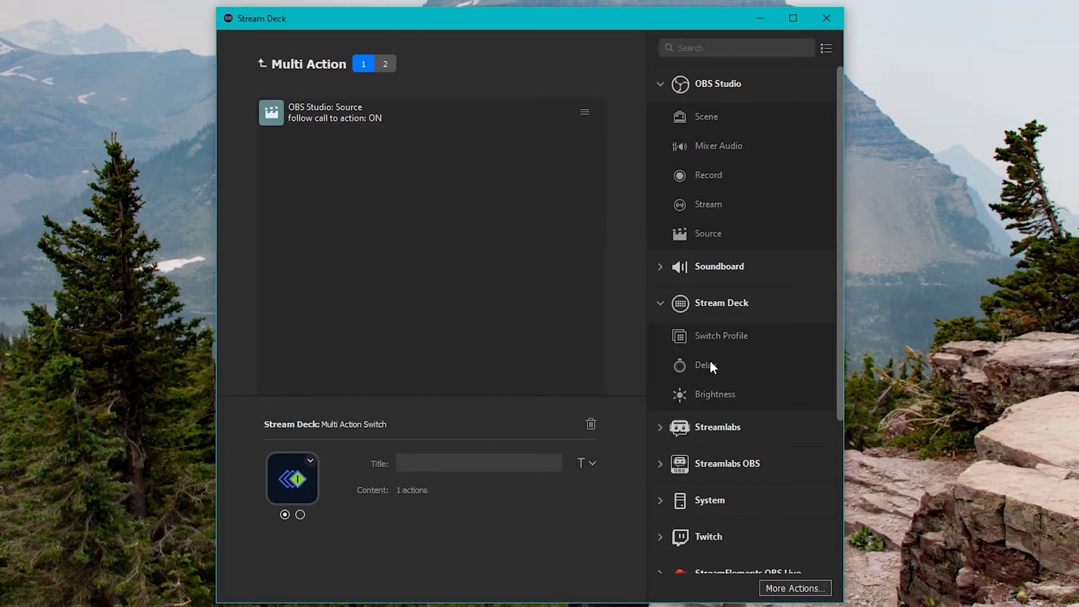
left_click_drag(703, 366, 396, 258)
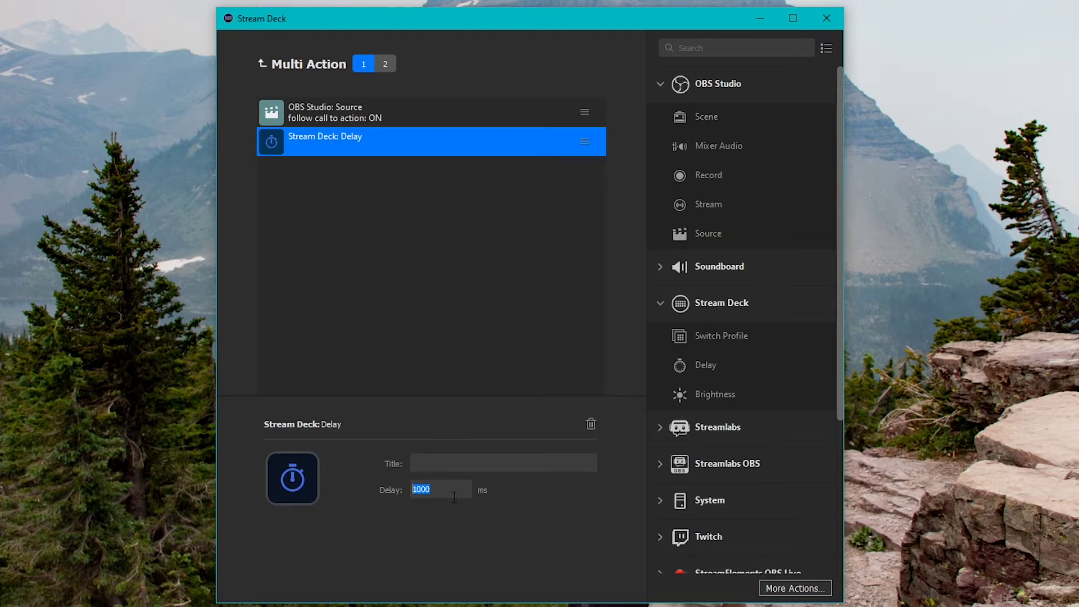
type("5000")
left_click(449, 464)
type("delay")
Step: Copy-paste the source step to the end, set the copy to Deactivate, and review the steps
left_click(406, 116)
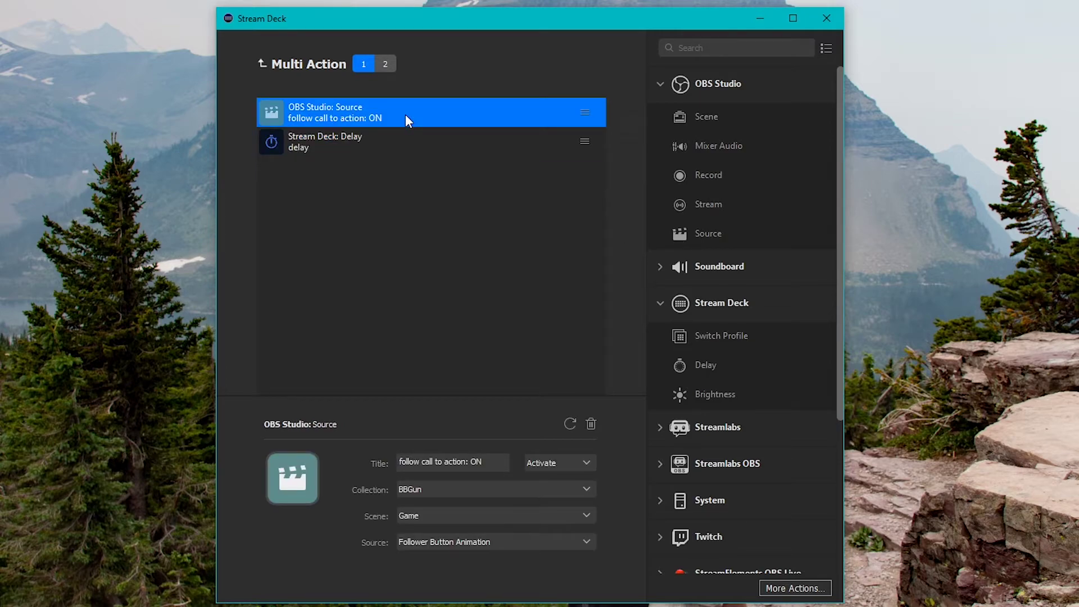
right_click(405, 113)
left_click(427, 125)
left_click(365, 197)
right_click(364, 195)
left_click(382, 217)
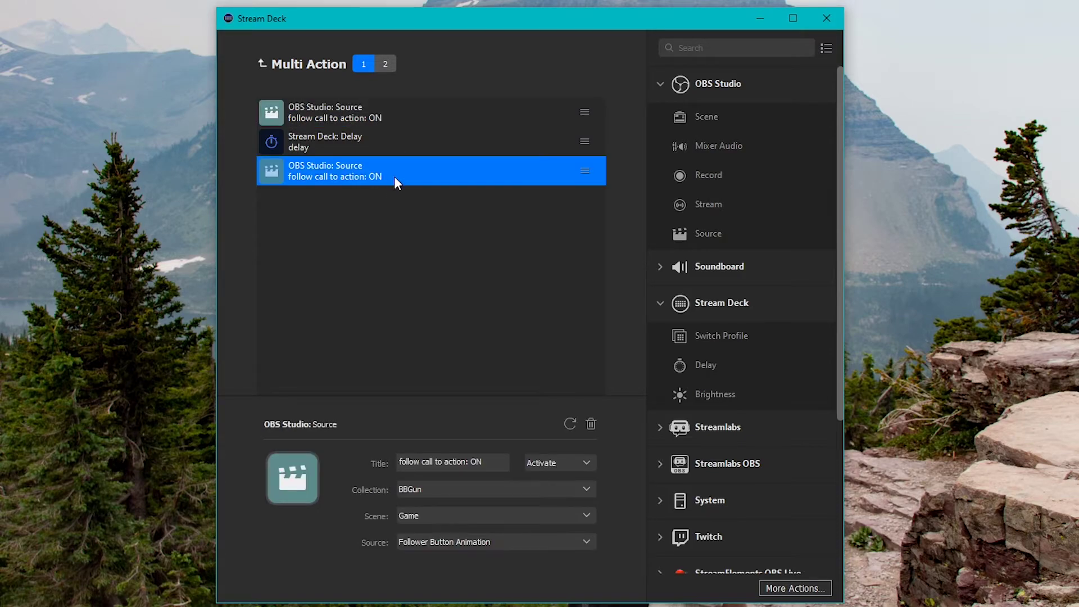
left_click(571, 463)
left_click(558, 495)
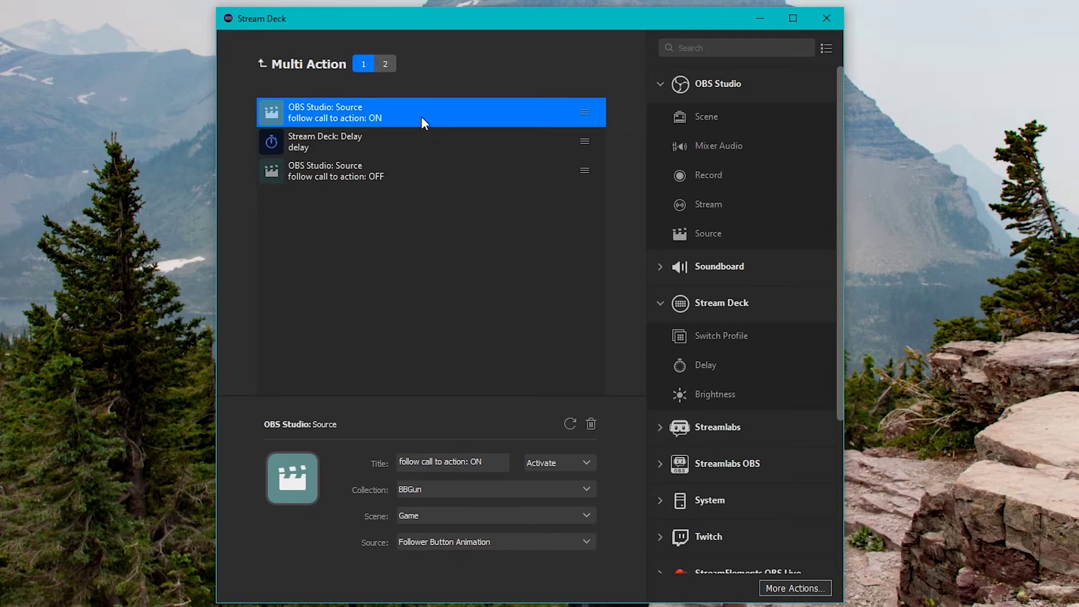
left_click(417, 139)
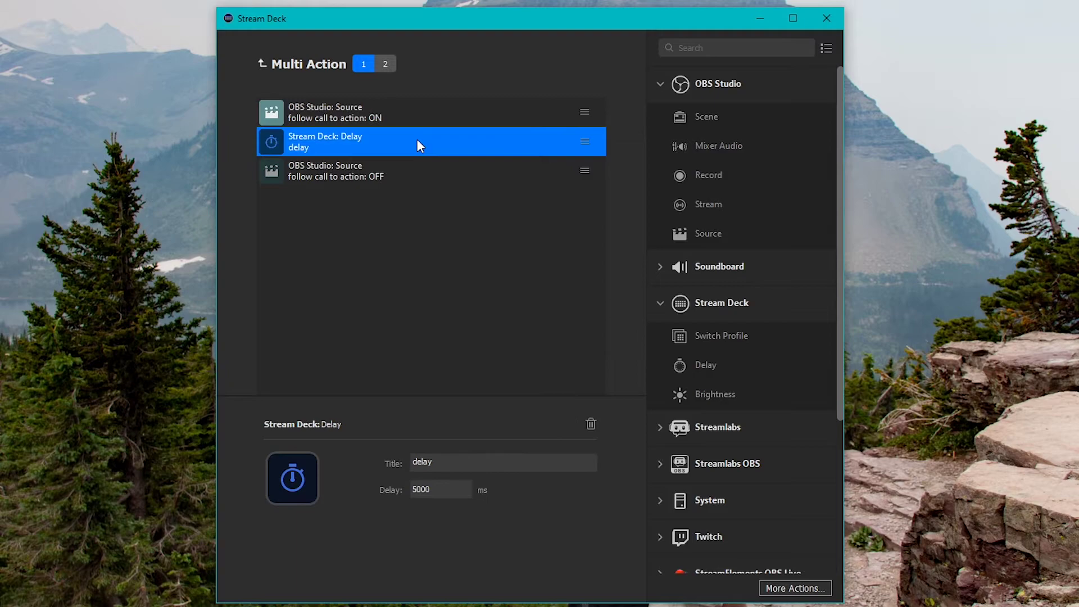
left_click(417, 175)
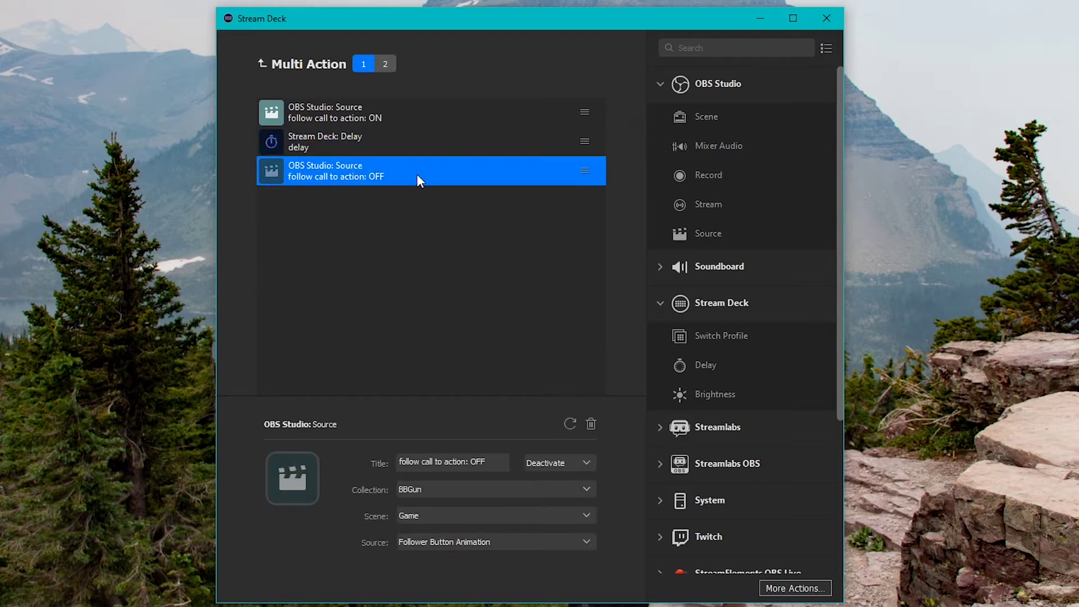
left_click(421, 258)
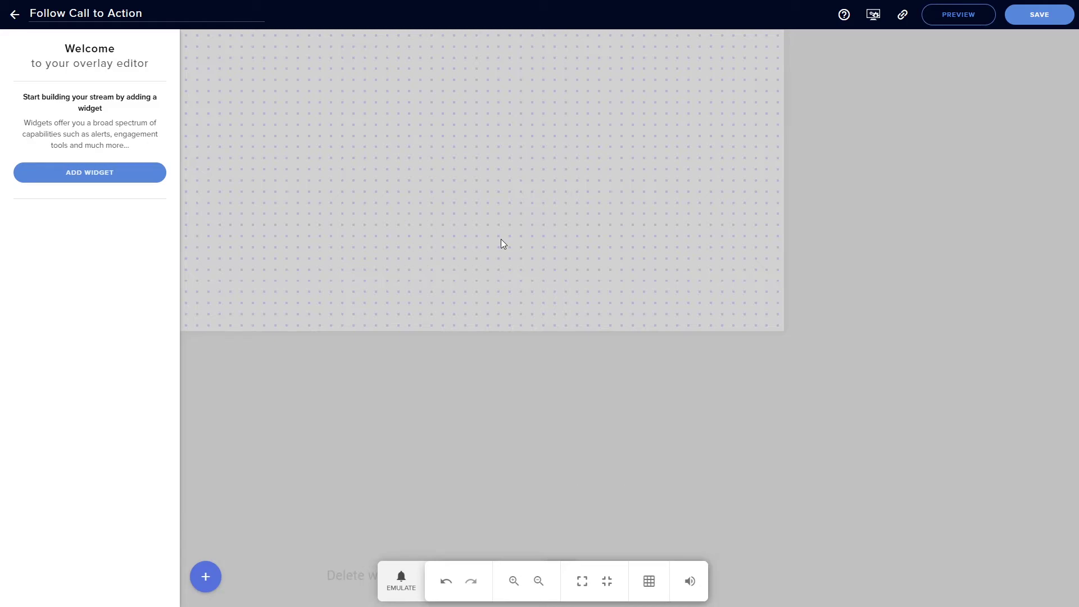
Step: Add an Asset rotator/slideshow widget from Static / Custom to the overlay canvas
left_click(95, 176)
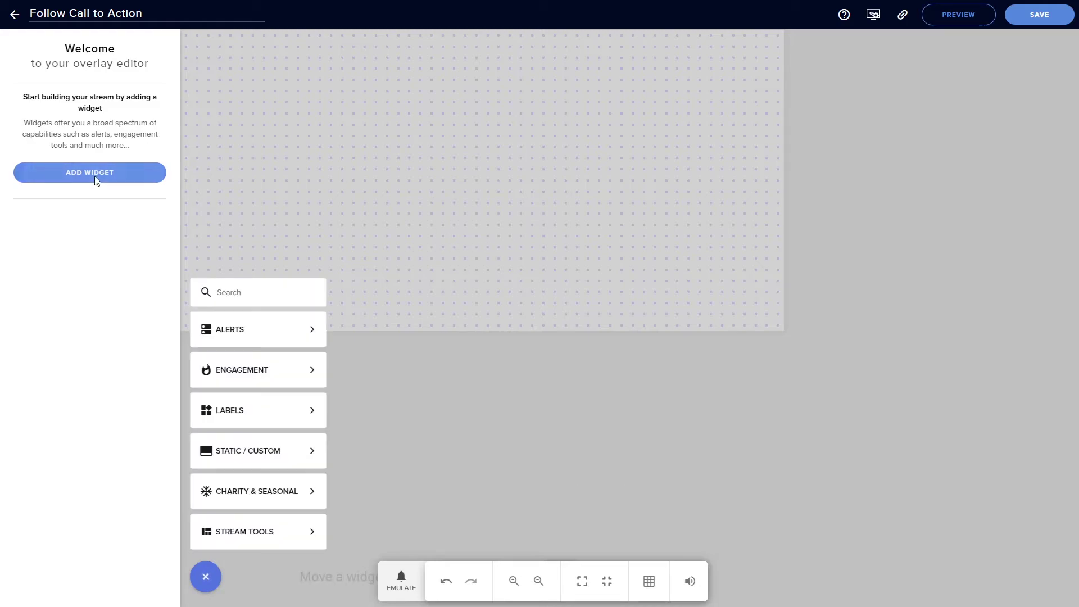
mouse_move(270, 450)
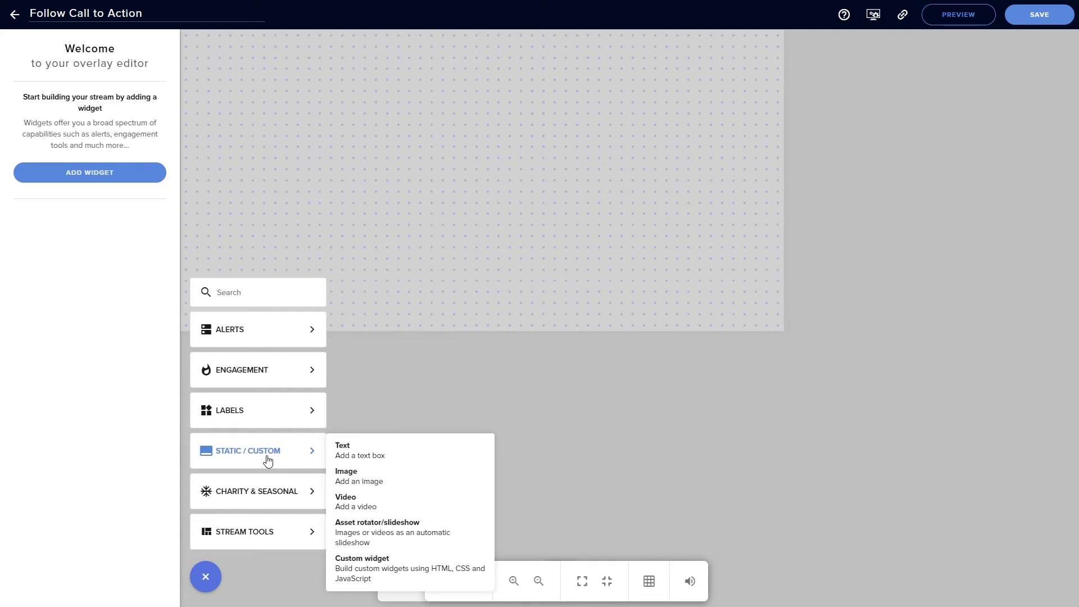
left_click(389, 539)
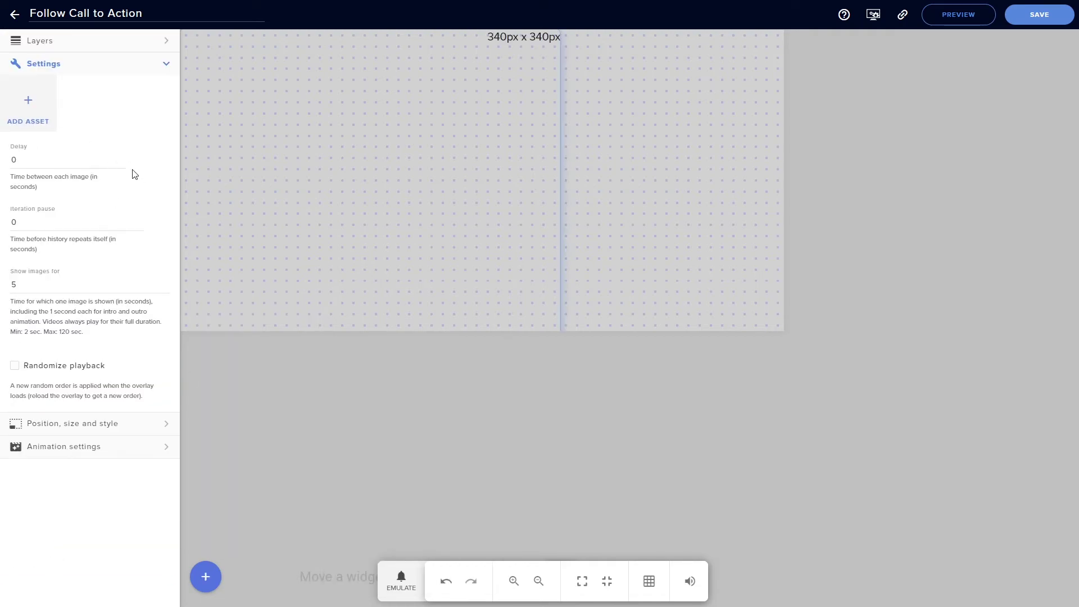
left_click_drag(407, 159, 477, 174)
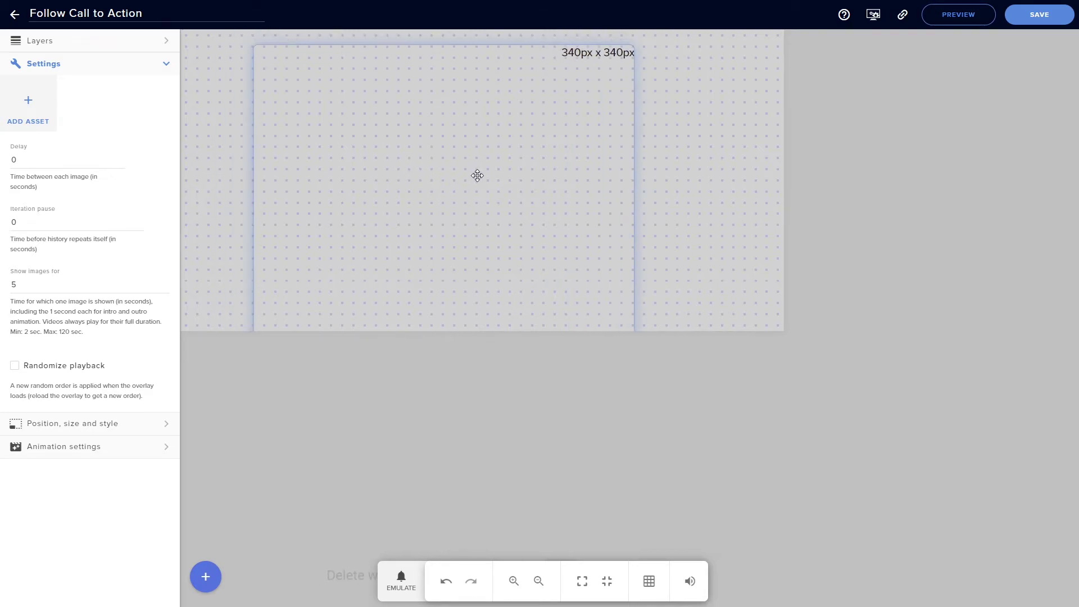
Step: Set the widget's width to 540 and height to 270, and align it to the canvas
left_click(111, 429)
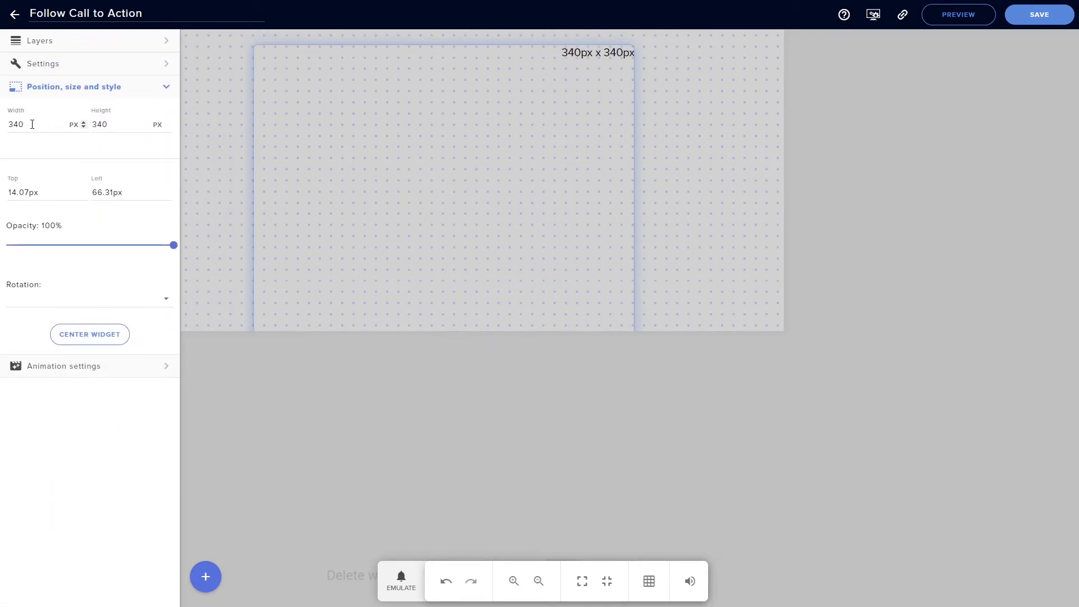
double_click(31, 123)
type("540")
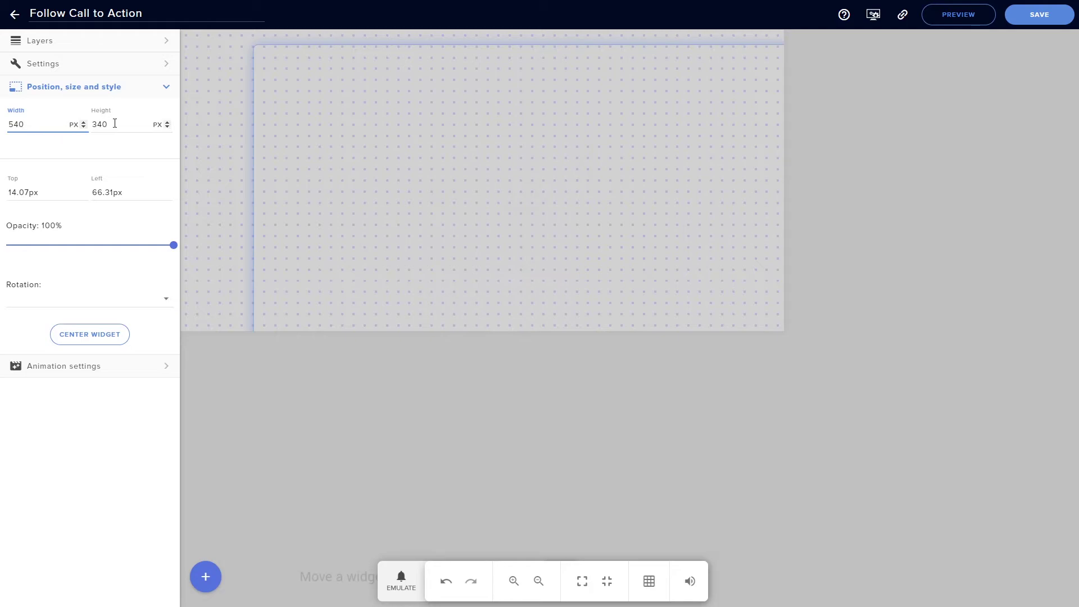
mouse_move(96, 125)
left_mouse_down()
mouse_move(110, 129)
mouse_move(91, 126)
left_mouse_up()
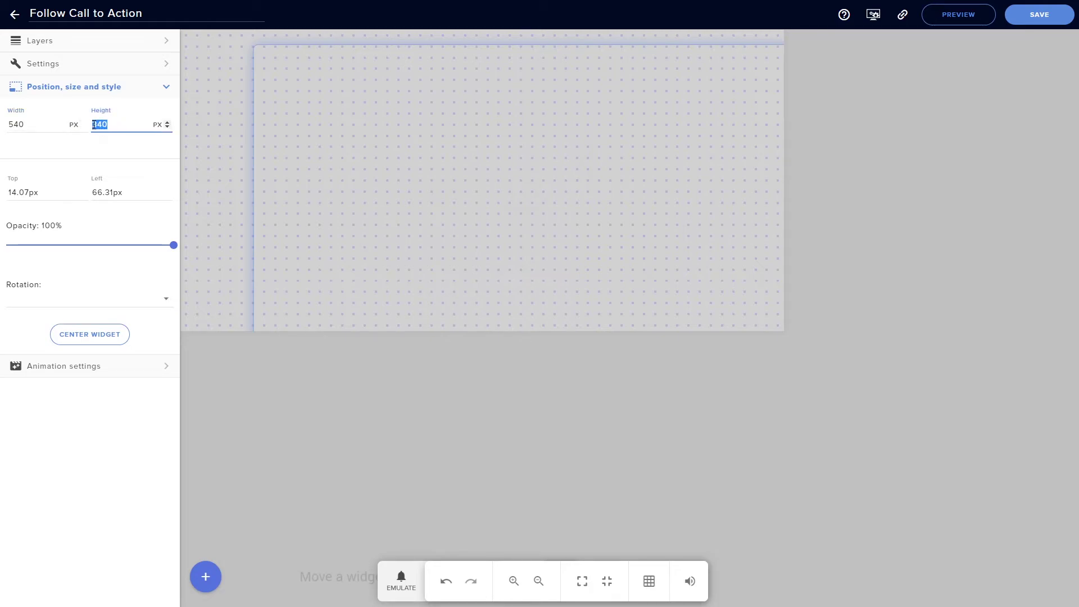
type("270")
left_click(95, 334)
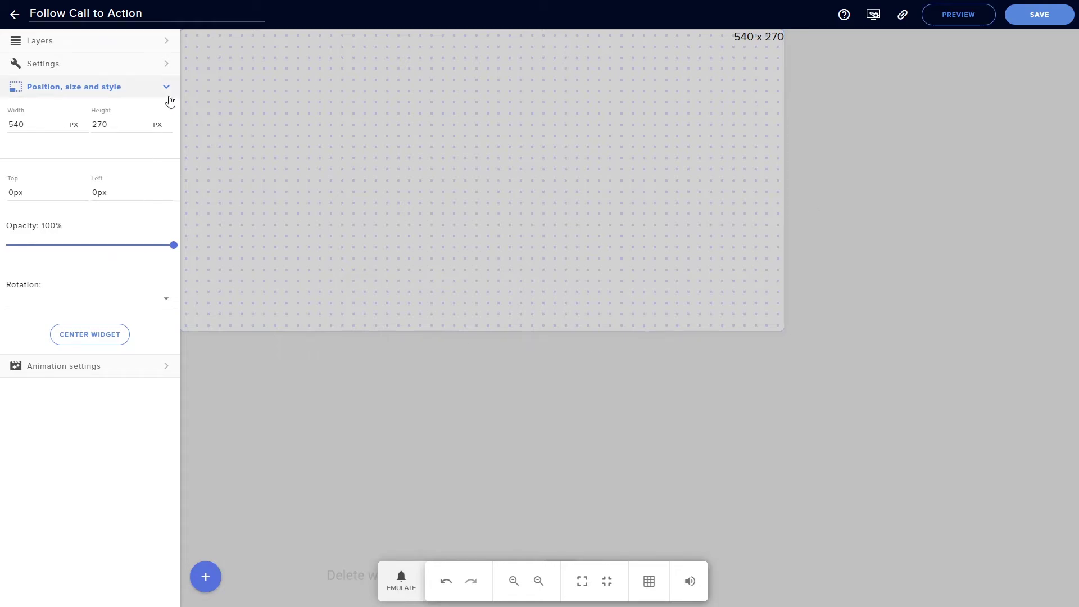
Step: Add the purple Follow button animation video from the asset library's Videos tab to the slideshow
left_click(164, 64)
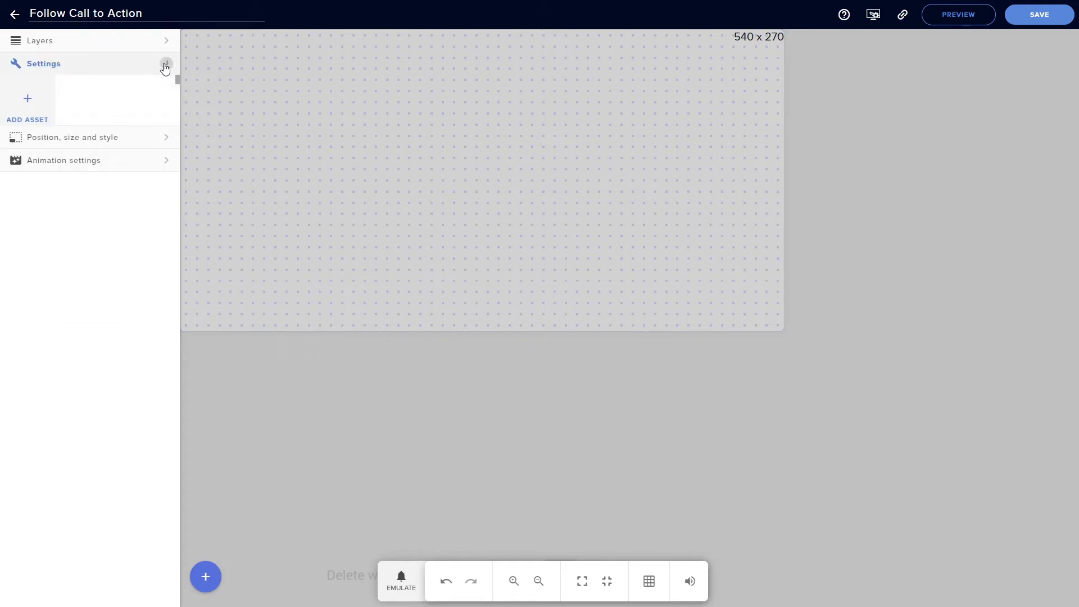
left_click(40, 119)
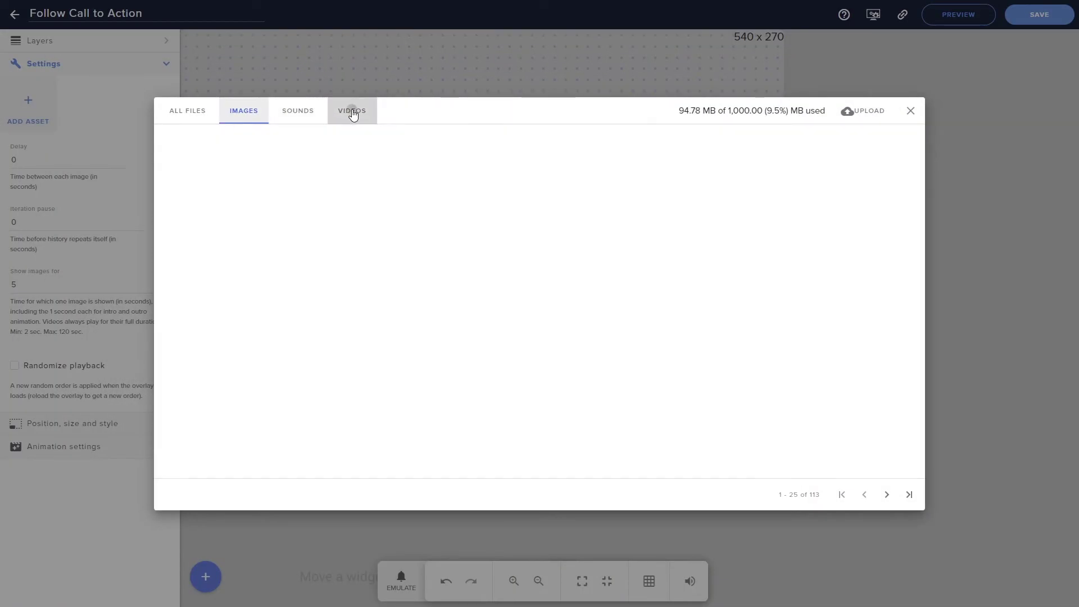
left_click(349, 111)
left_click(201, 139)
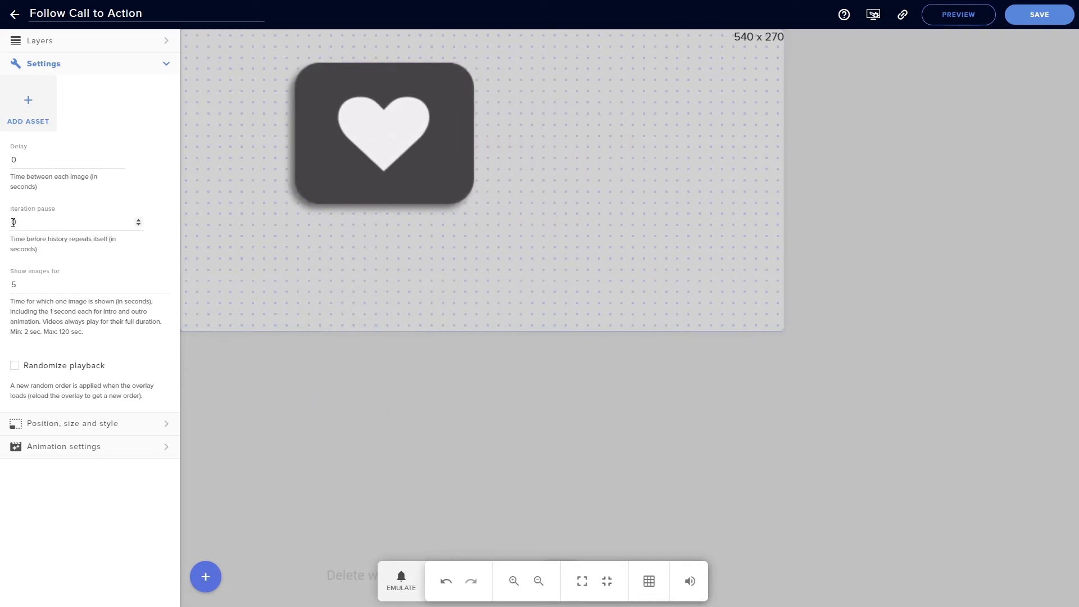
Step: Set the slideshow's iteration pause to 10 seconds
left_click(36, 222)
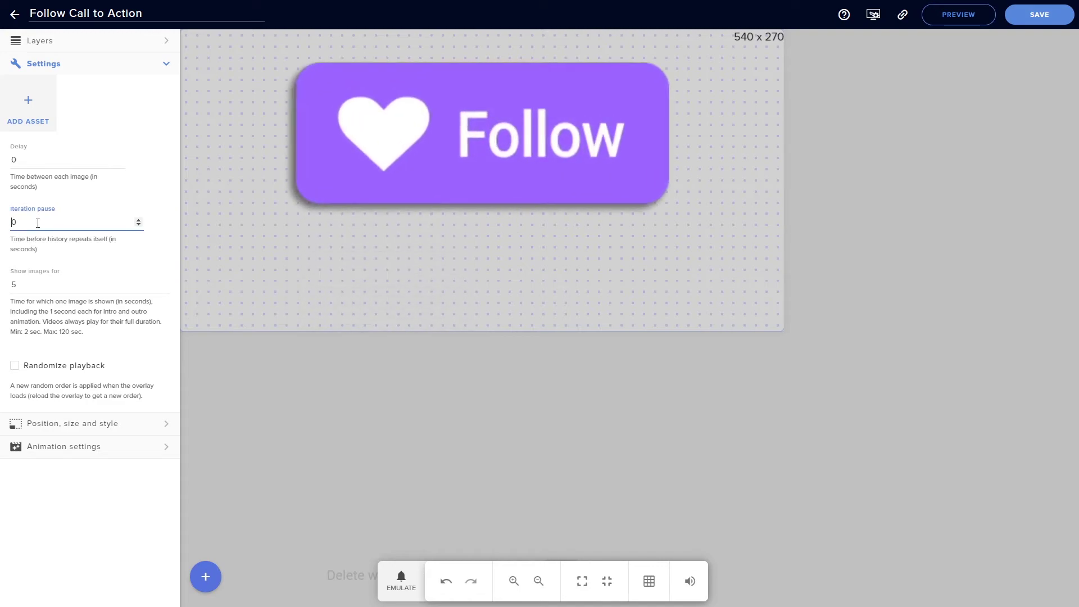
type("10")
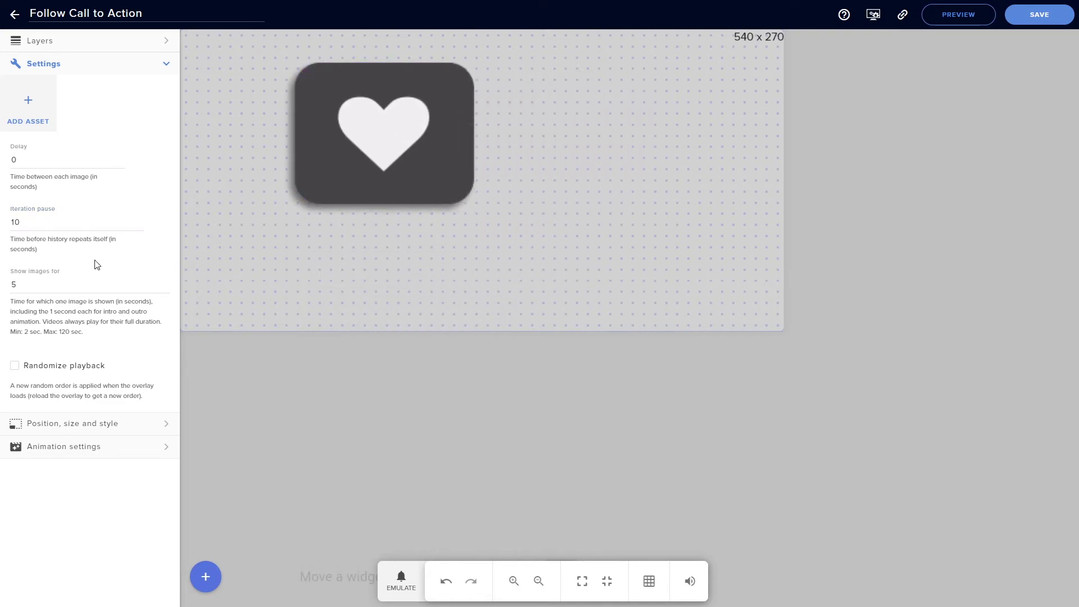
left_click(450, 434)
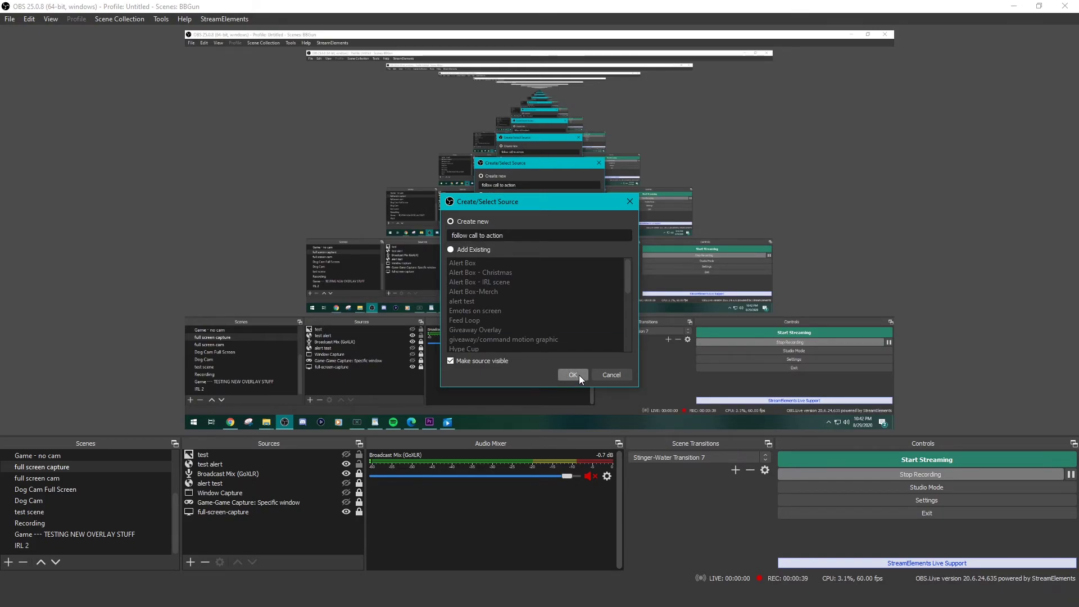
Step: Create browser source 'follow call to action' with the pasted overlay URL, 540 x 270, shutting down when hidden
left_click(573, 374)
double_click(579, 376)
type("540")
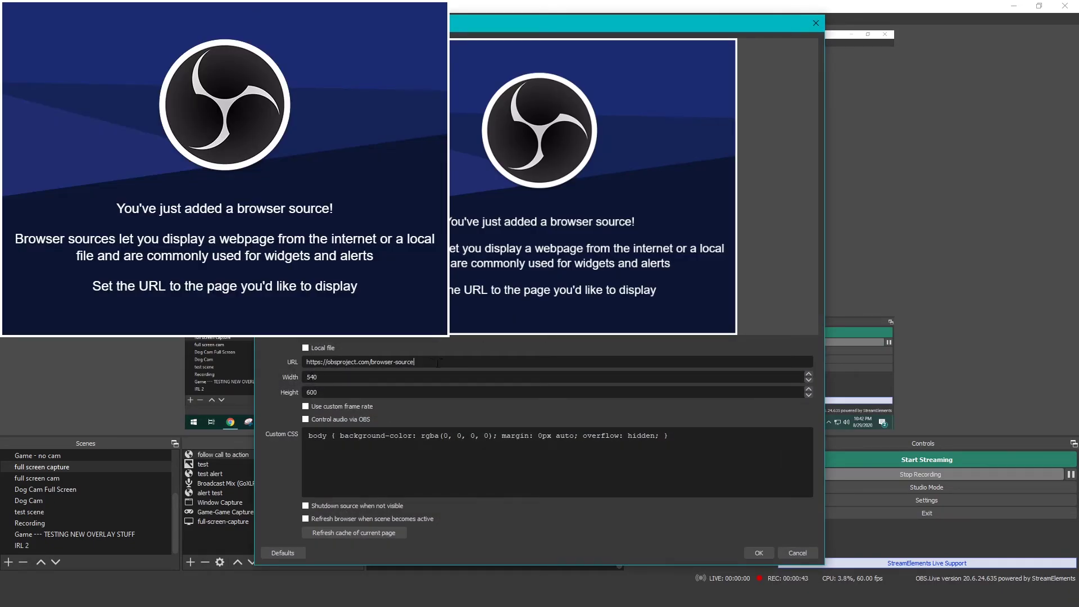
key("ctrl+a")
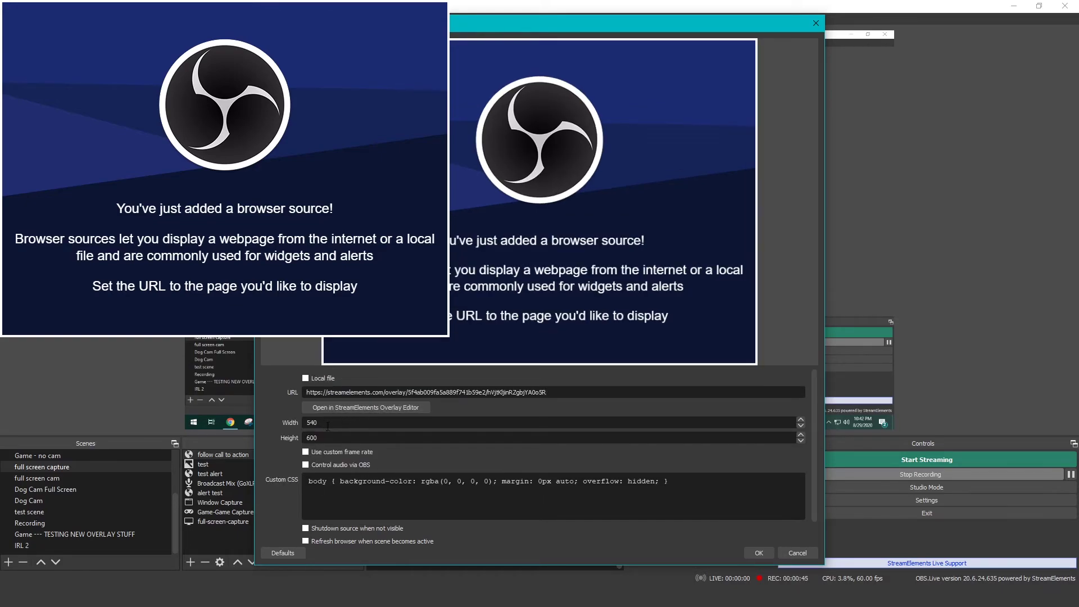
left_click_drag(328, 426, 298, 427)
left_click(306, 528)
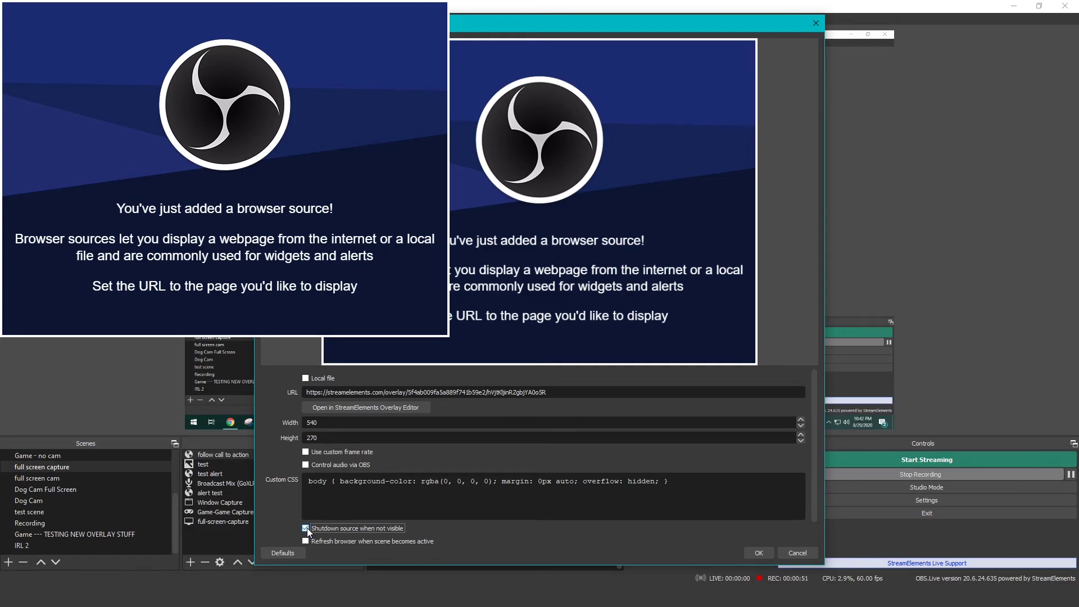